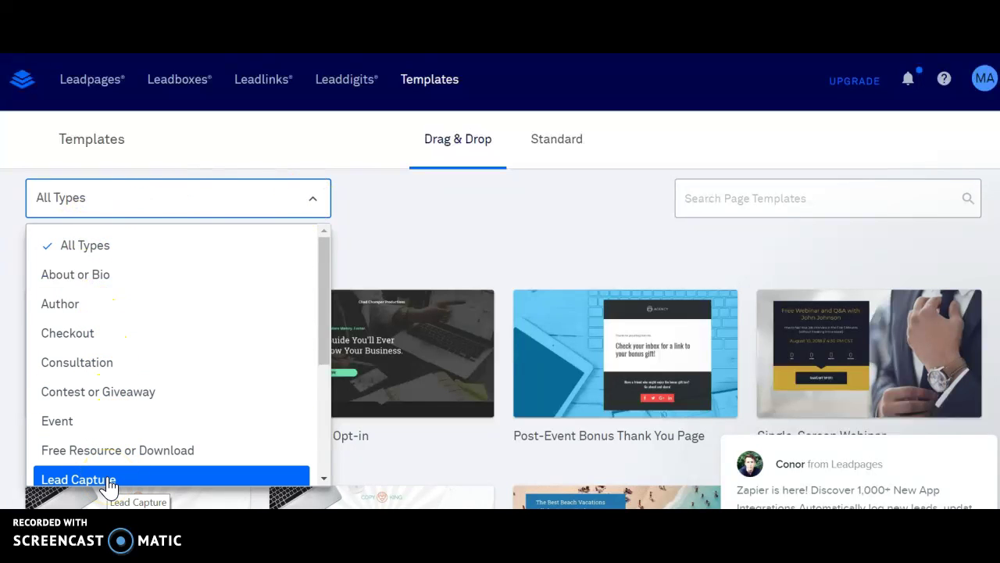
Filter the page templates by the Lead Capture type and dismiss the chat notification.
click(109, 483)
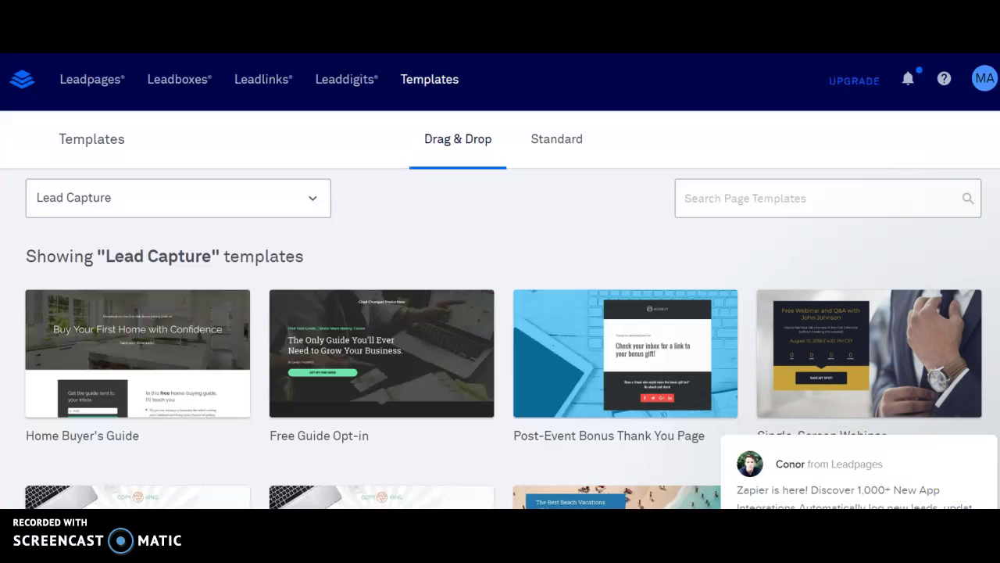
scroll(500, 312, down, 3)
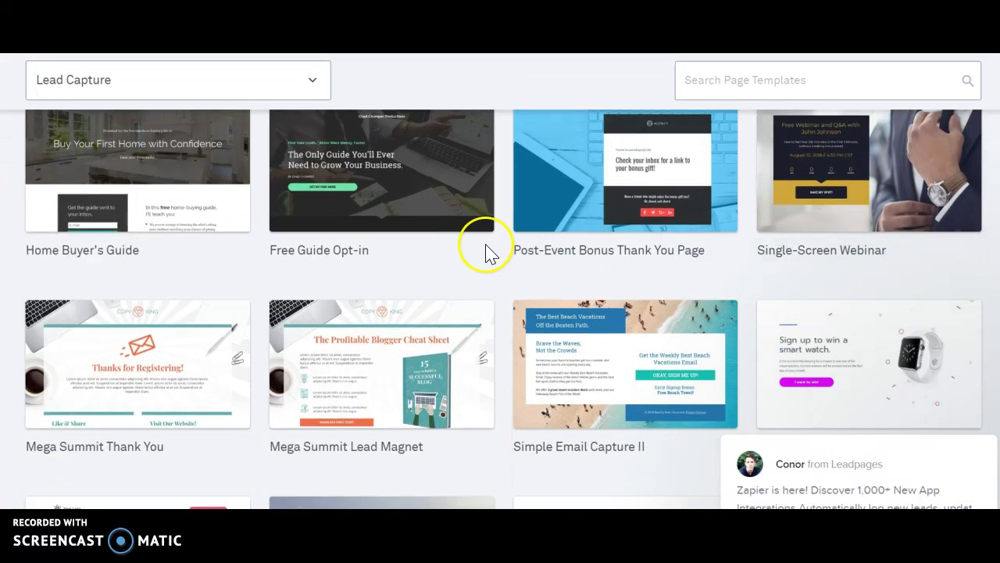
mouse_move(640, 216)
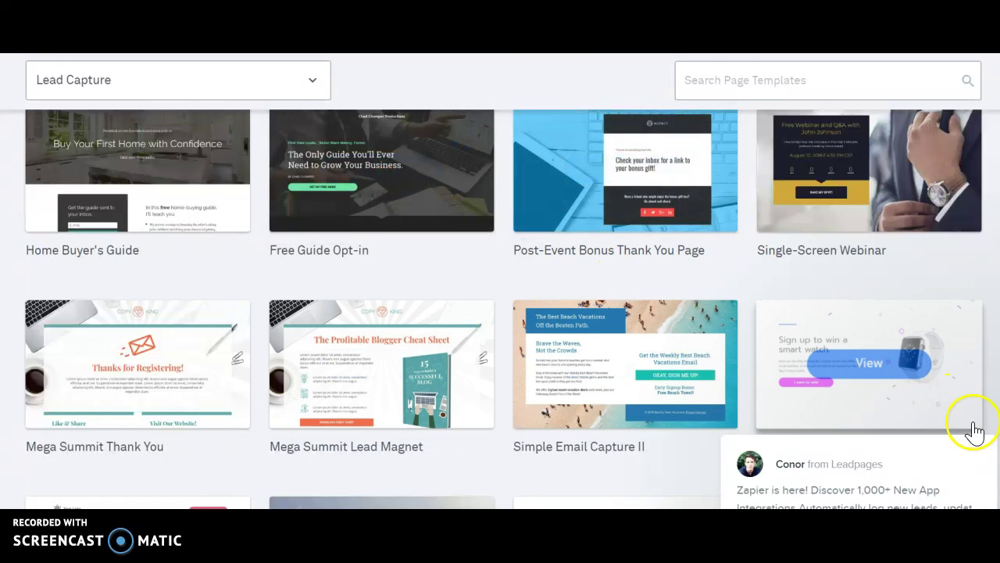
scroll(500, 313, down, 4)
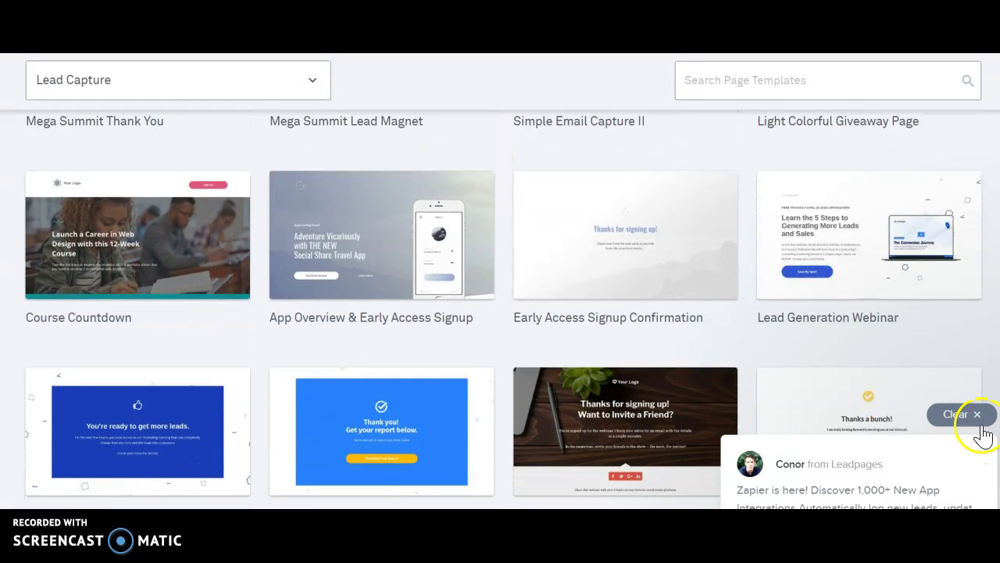
click(978, 420)
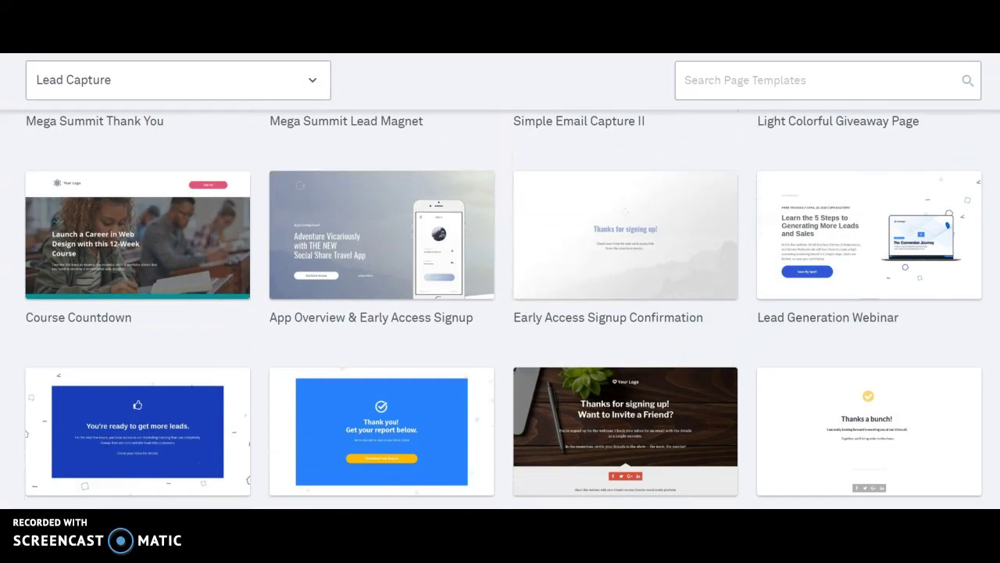
Look through the Lead Capture templates for a suitable page design.
scroll(500, 313, down, 5)
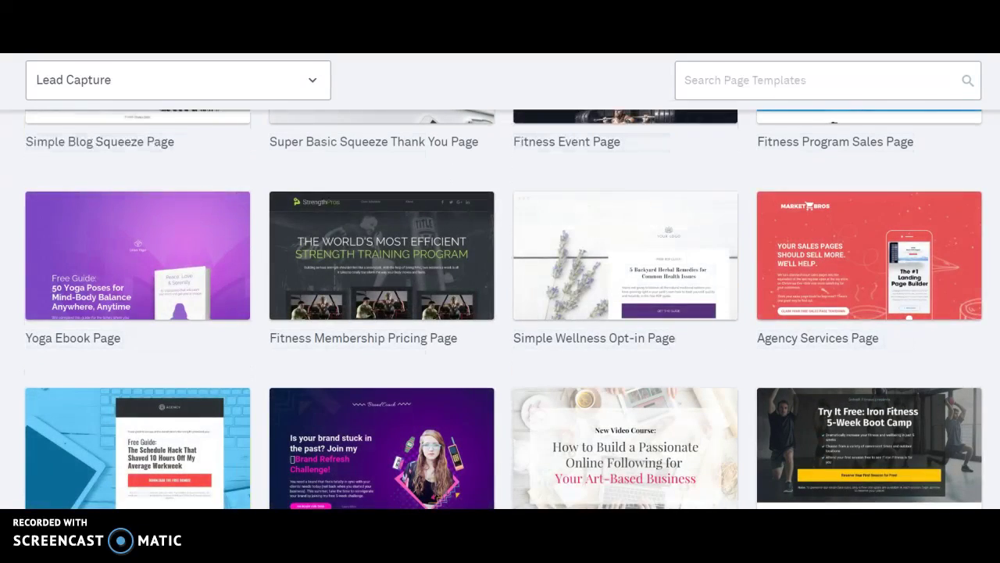
scroll(500, 313, down, 2)
scroll(501, 313, down, 3)
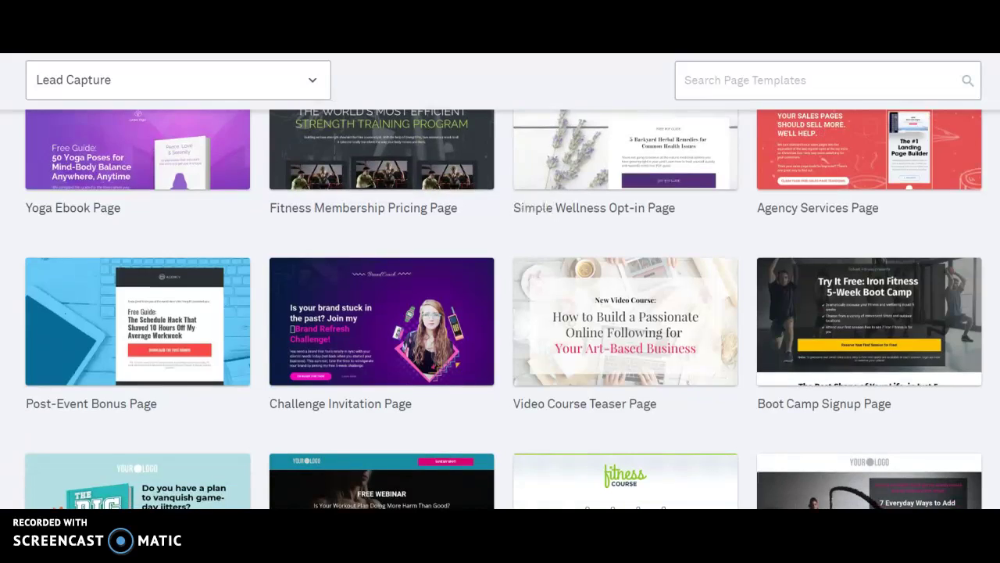
scroll(500, 313, down, 1)
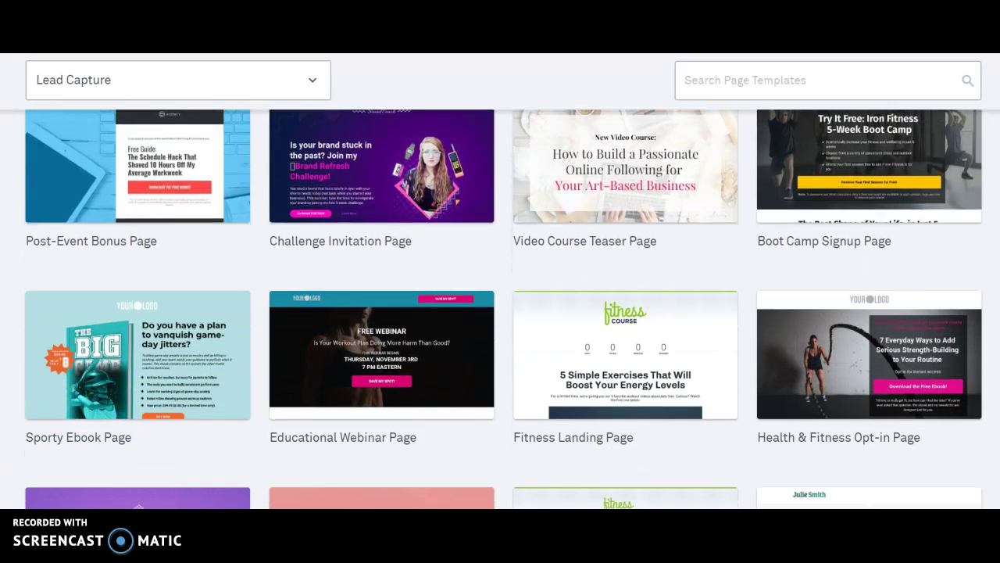
scroll(501, 313, down, 3)
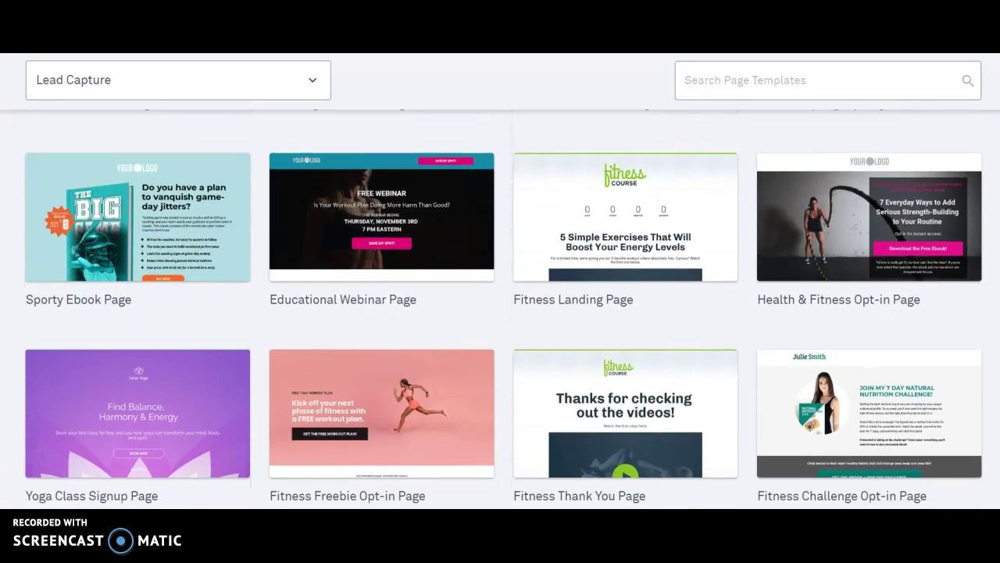
scroll(500, 312, down, 3)
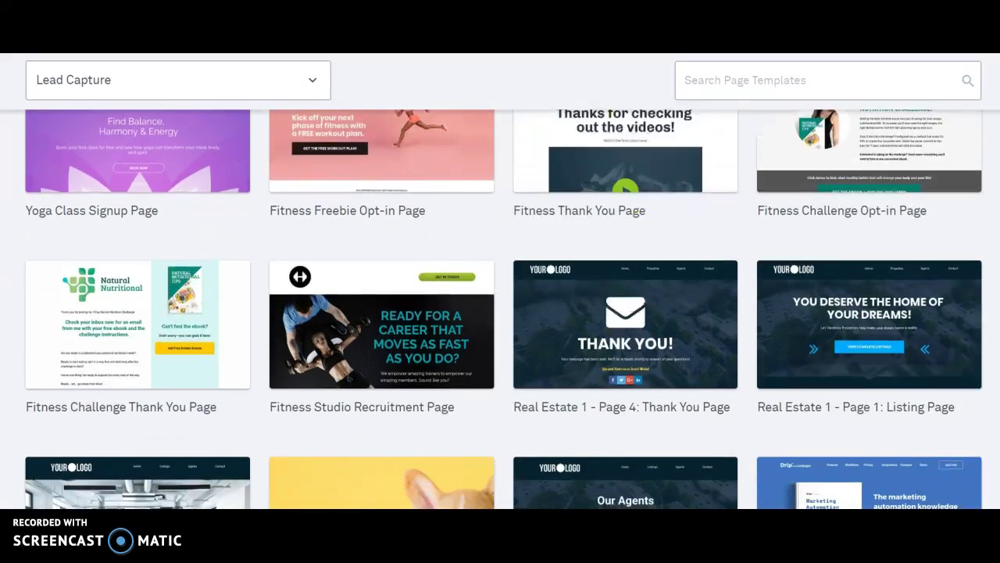
scroll(500, 313, down, 2)
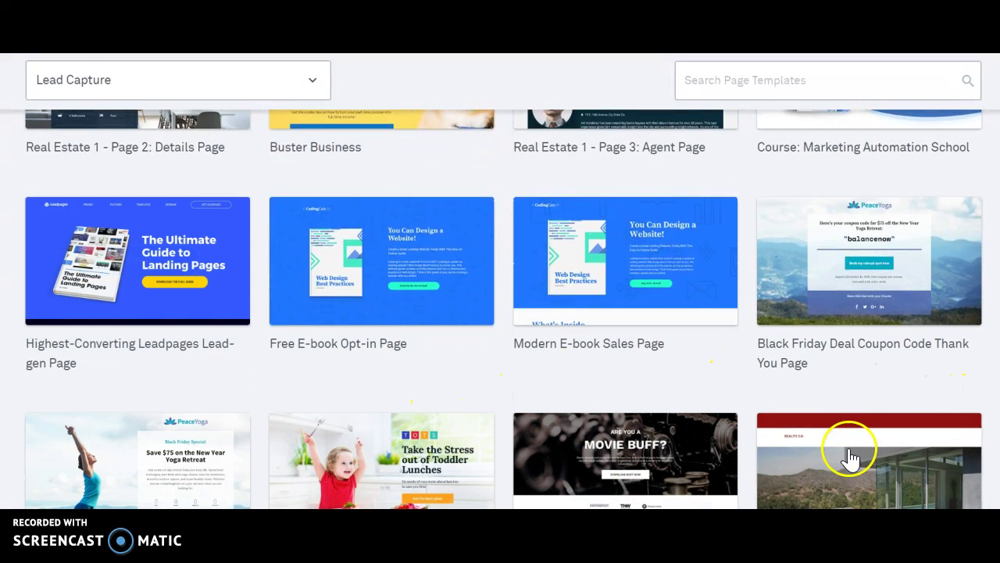
scroll(500, 312, down, 7)
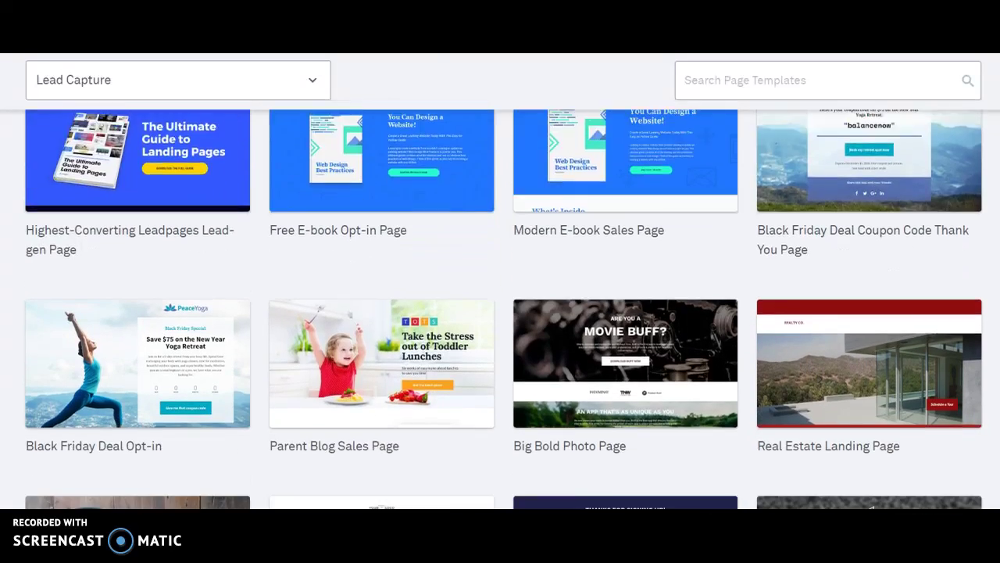
scroll(500, 313, down, 4)
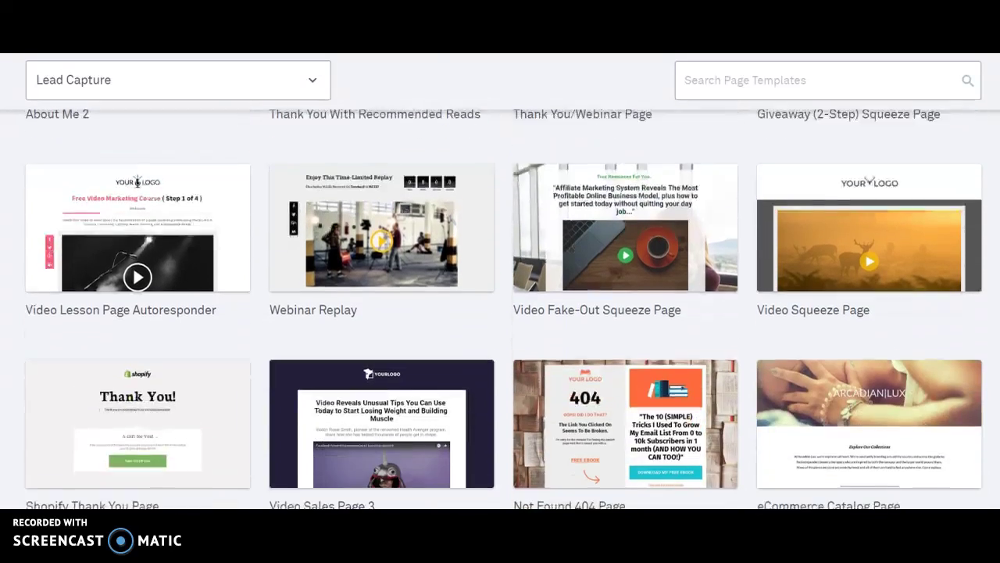
scroll(500, 312, down, 2)
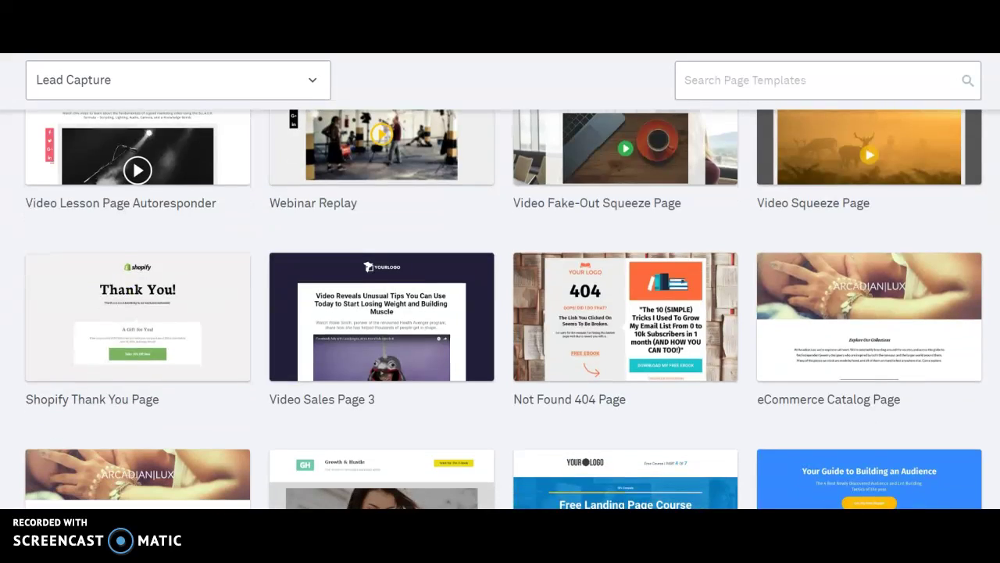
scroll(500, 312, down, 7)
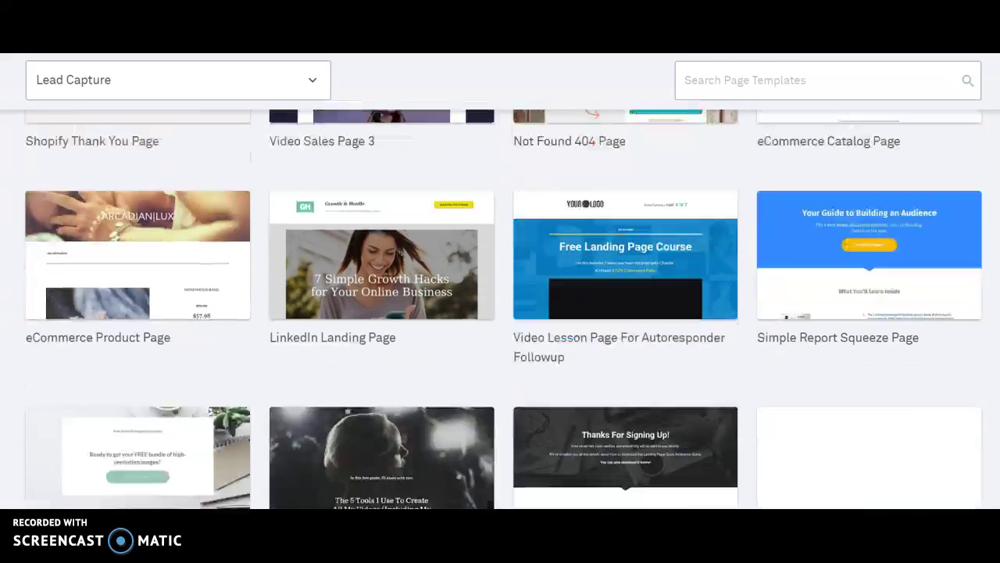
scroll(755, 465, down, 2)
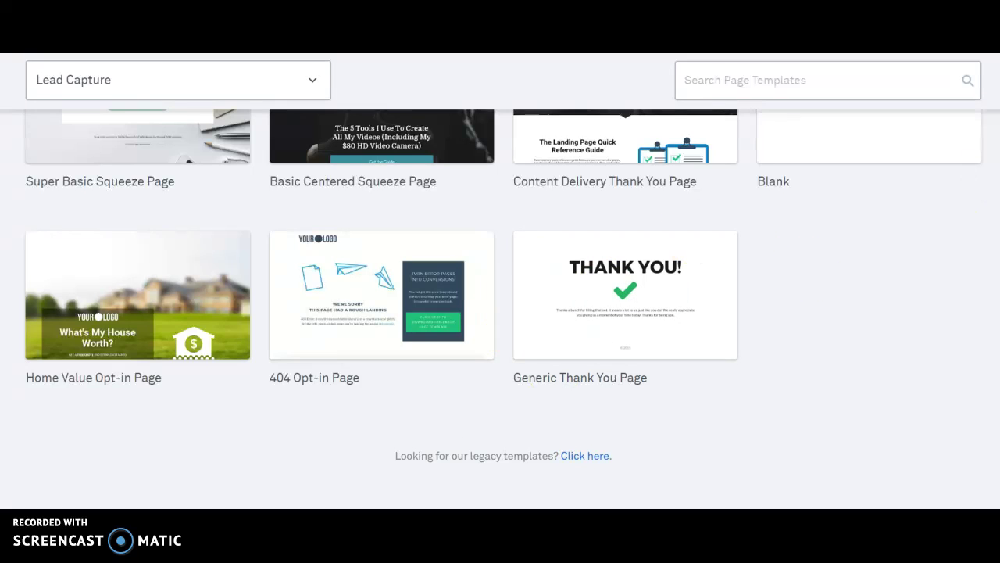
scroll(501, 312, up, 15)
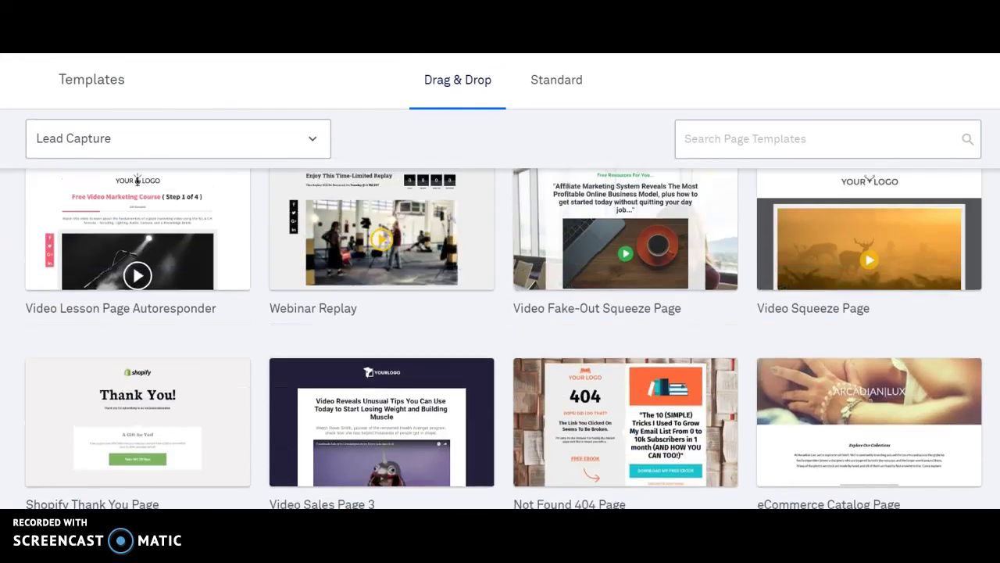
scroll(500, 312, up, 20)
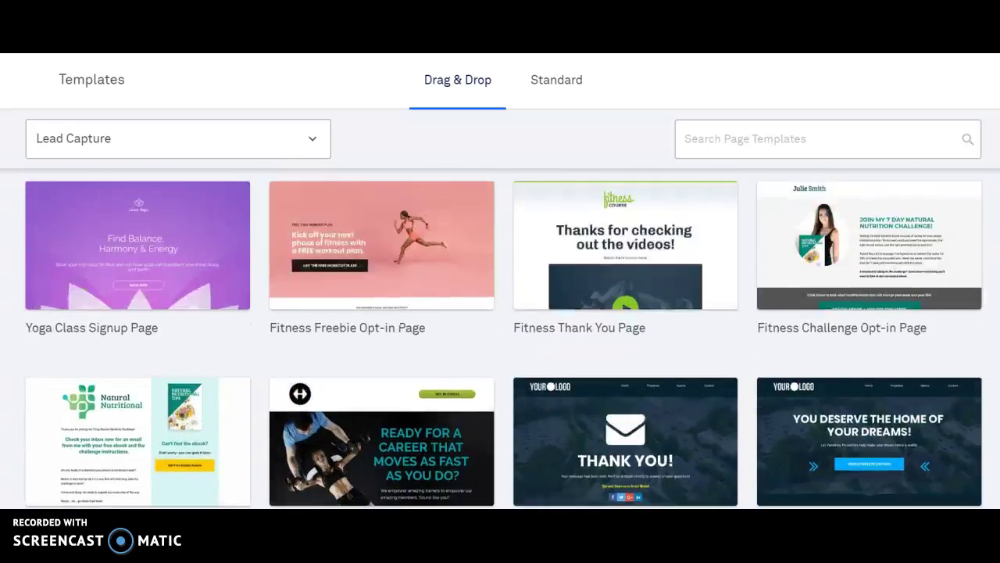
scroll(500, 312, up, 20)
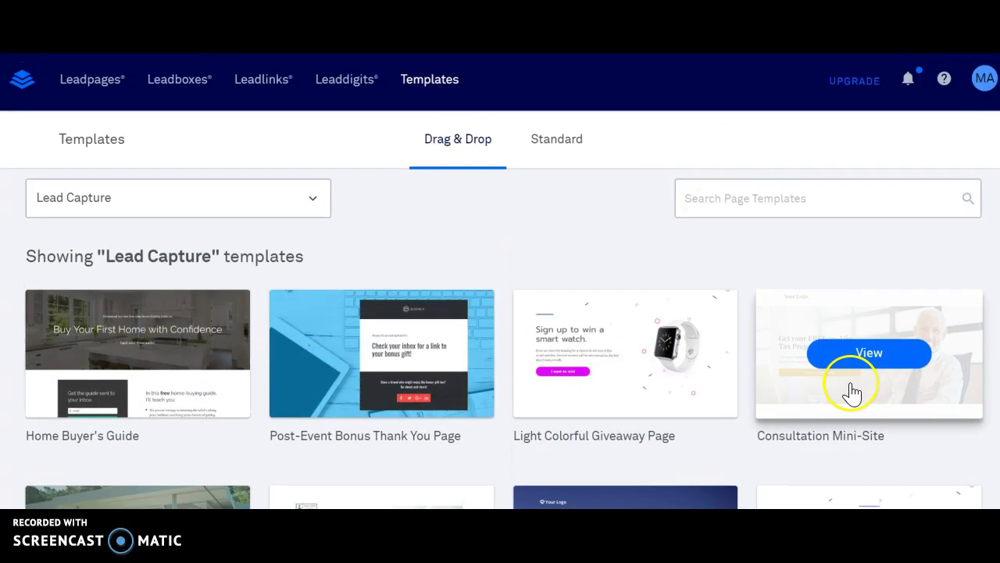
Open the desktop preview of the Consultation Mini-Site template and check its hero section.
mouse_move(852, 358)
click(880, 361)
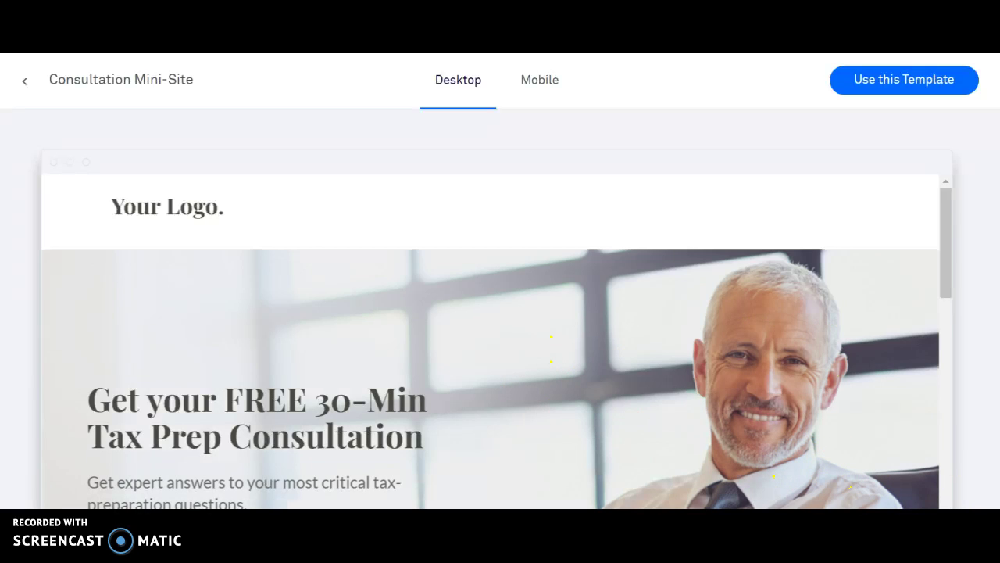
scroll(662, 345, down, 3)
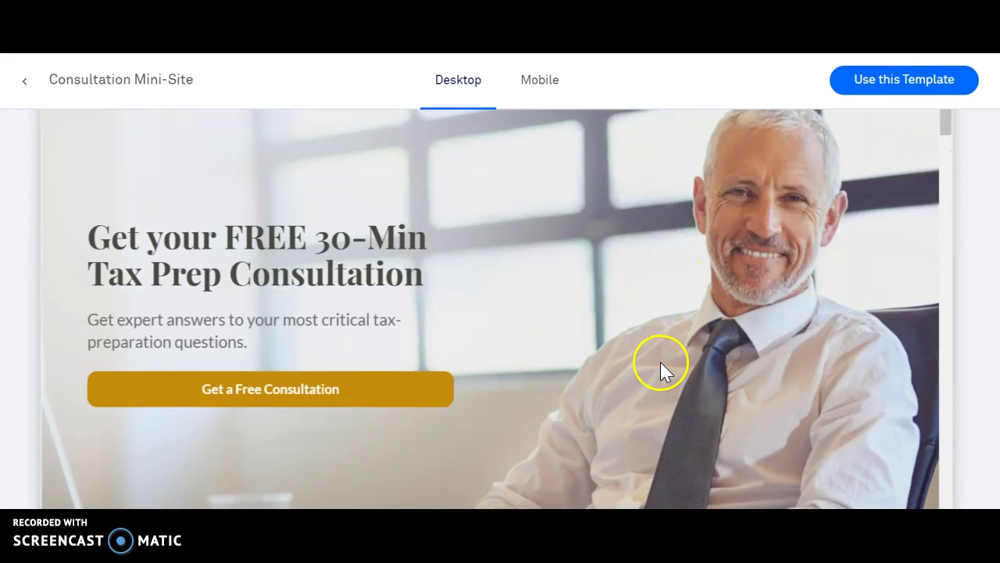
Start building a page from the Consultation Mini-Site template and name it Plumber.
click(877, 81)
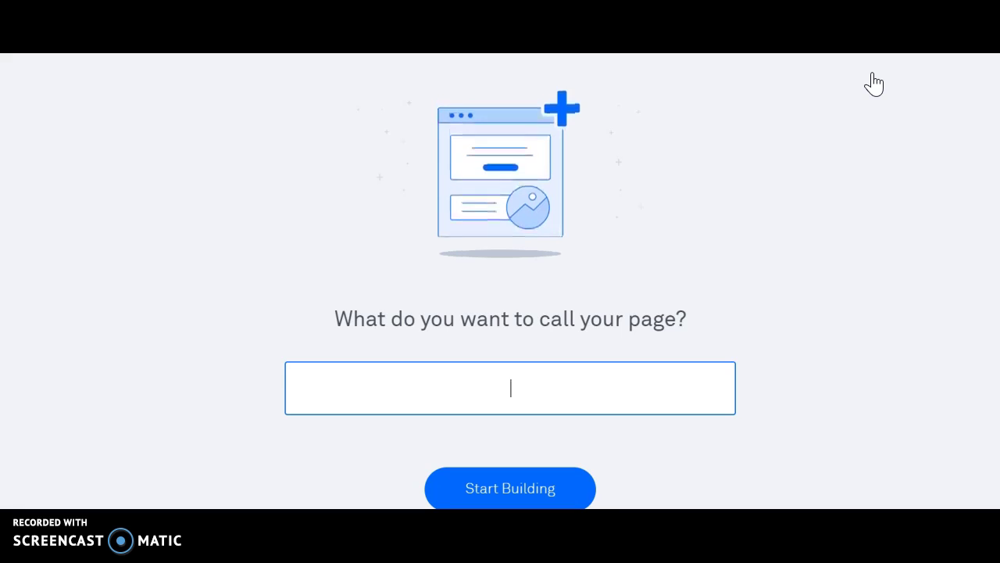
text(Plum)
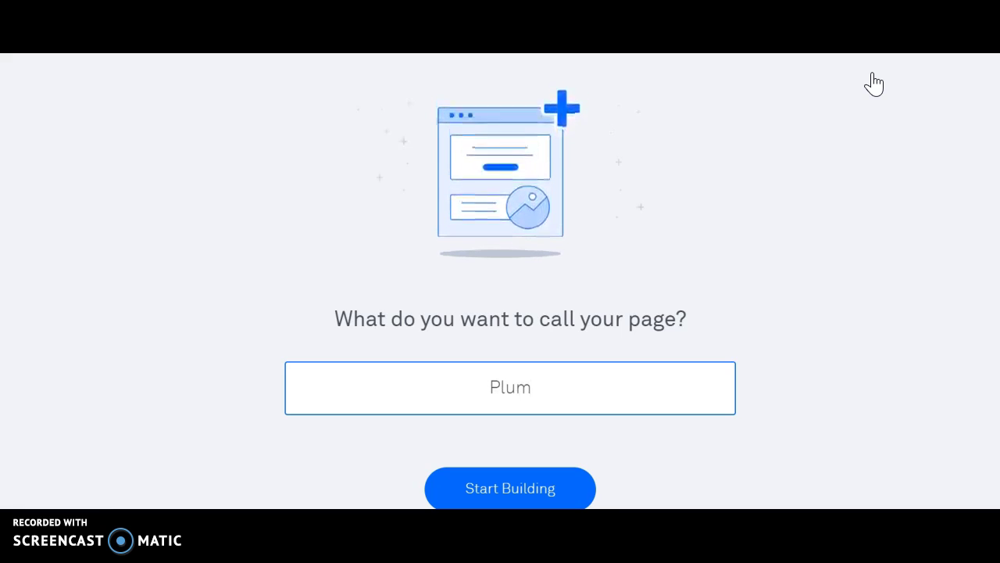
text(ber)
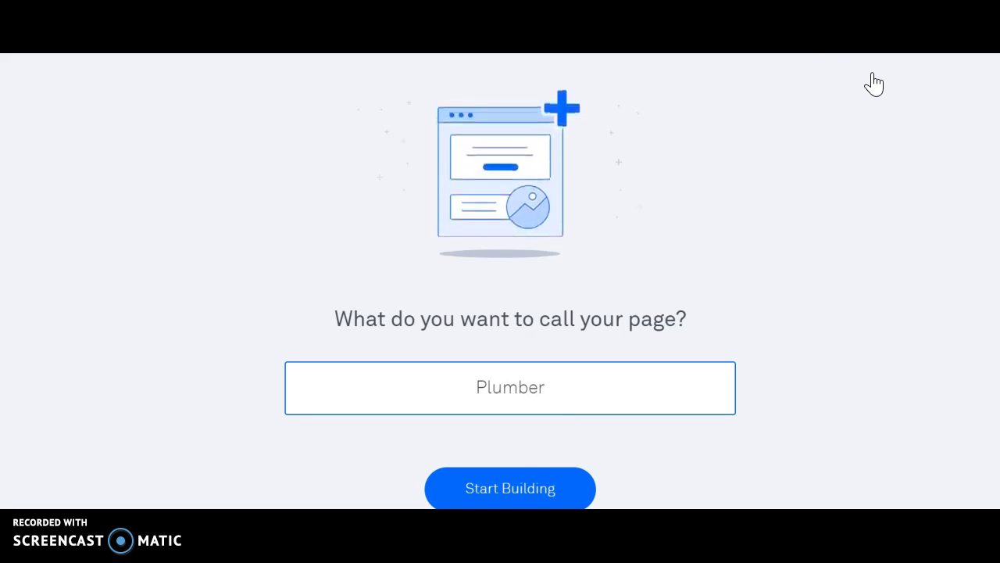
click(527, 483)
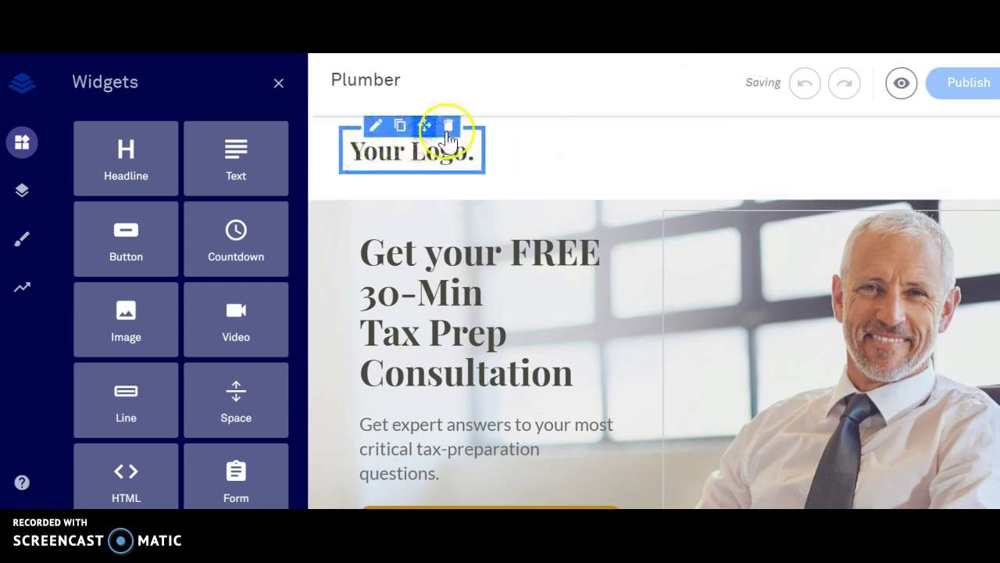
Delete the "Your Logo." text, the blank widget beside it and the whole header section.
click(448, 127)
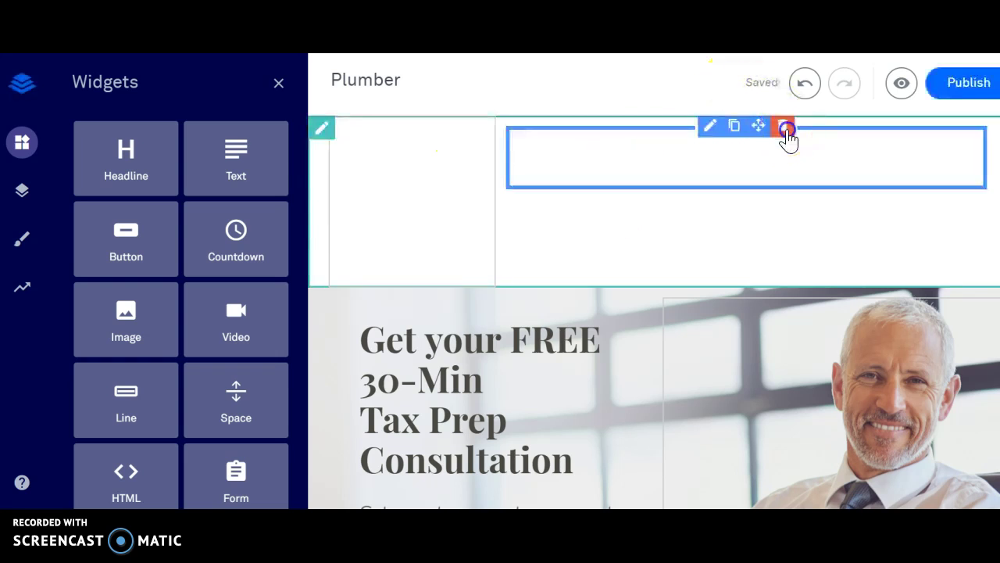
click(786, 130)
click(323, 129)
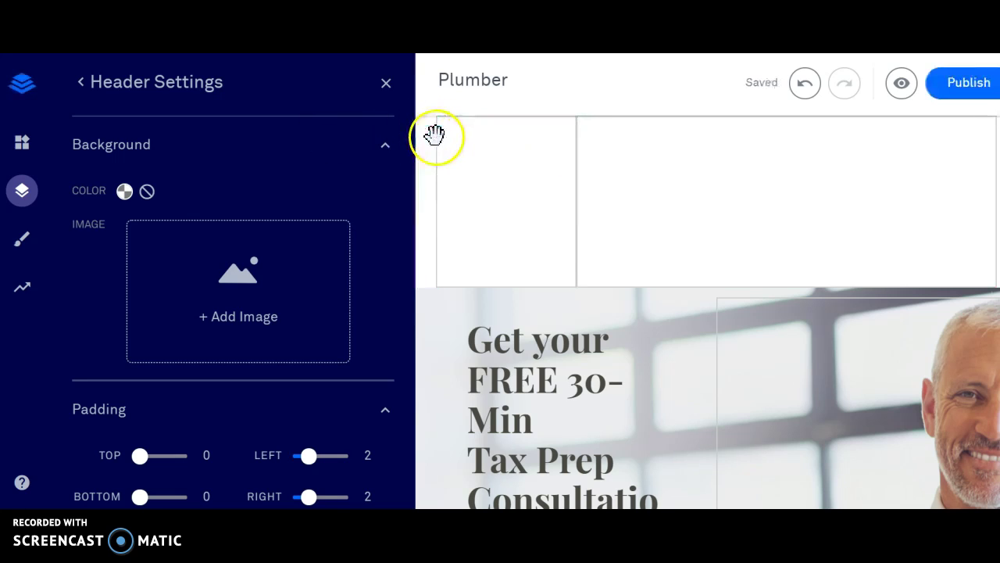
mouse_move(432, 149)
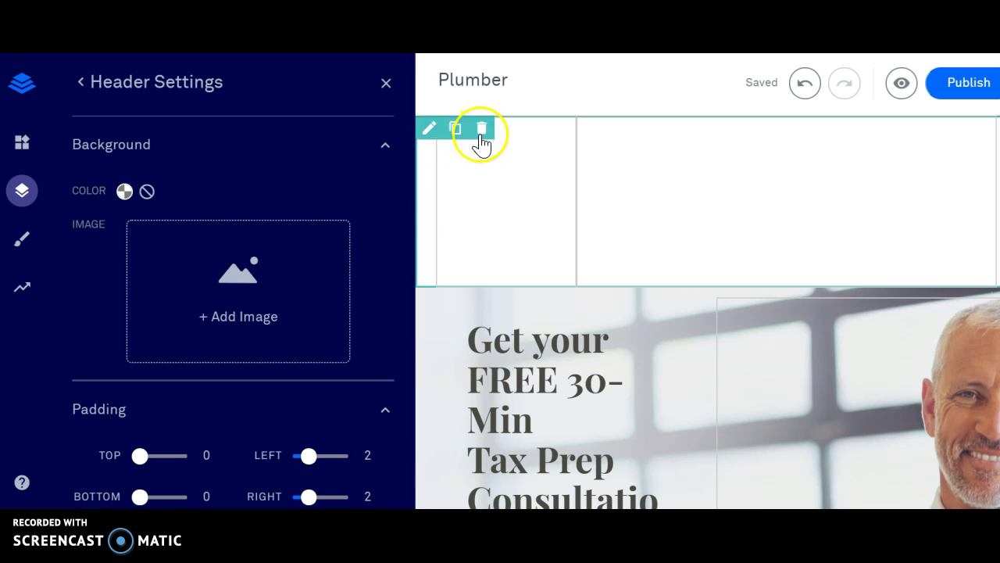
click(481, 130)
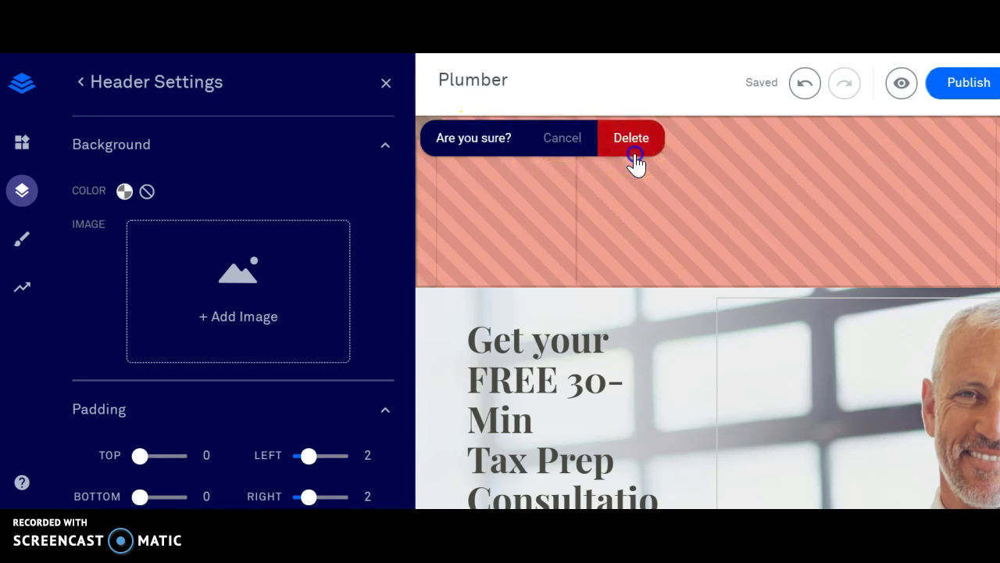
click(633, 145)
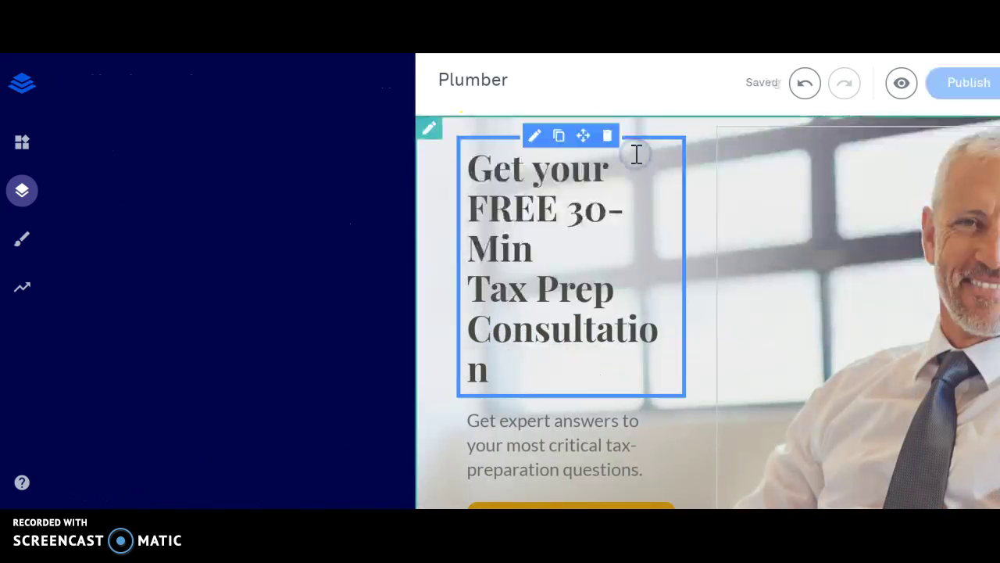
Replace the hero headline text with "Before You Hire A Plumber".
click(503, 373)
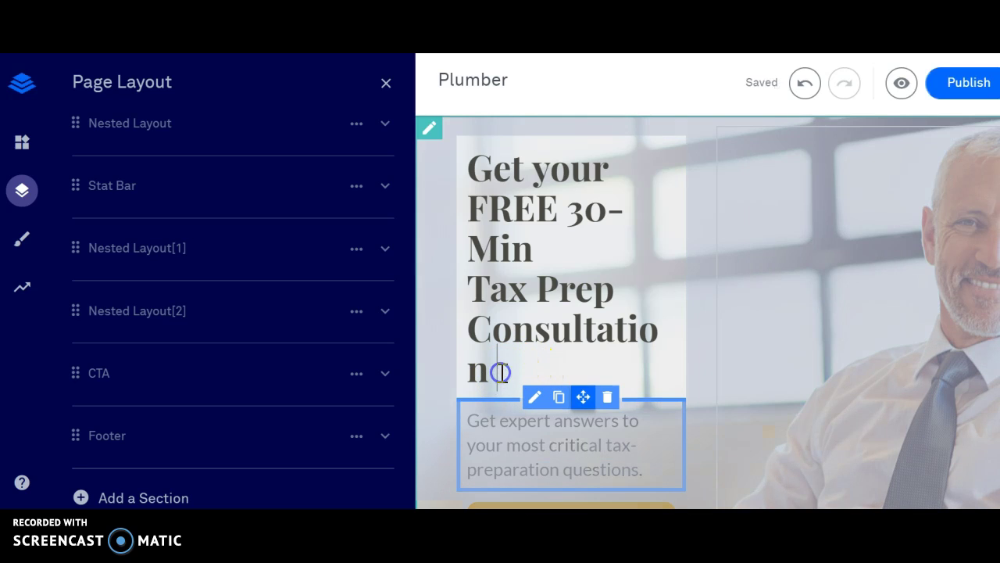
key(BackSpace)
key(BackSpace)
key(BackSpace)
key(BackSpace)
key(BackSpace)
key(BackSpace)
key(BackSpace)
key(BackSpace)
key(BackSpace)
key(BackSpace)
key(BackSpace)
key(BackSpace)
key(BackSpace)
key(BackSpace)
key(BackSpace)
key(BackSpace)
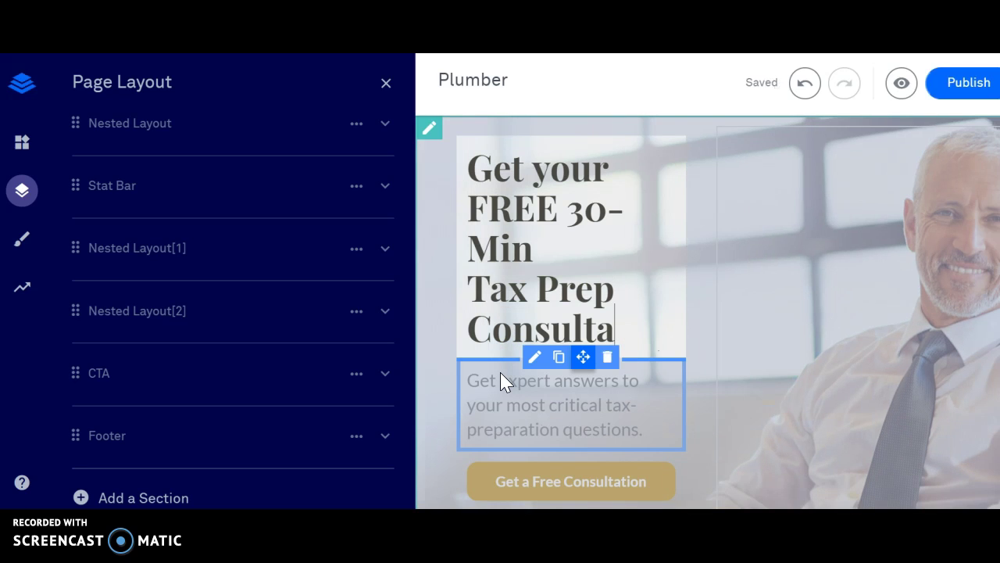
key(BackSpace)
key(BackSpace)
key(BackSpace)
key(BackSpace)
key(BackSpace)
key(BackSpace)
key(BackSpace)
key(BackSpace)
key(BackSpace)
key(BackSpace)
key(BackSpace)
key(BackSpace)
key(BackSpace)
key(BackSpace)
key(BackSpace)
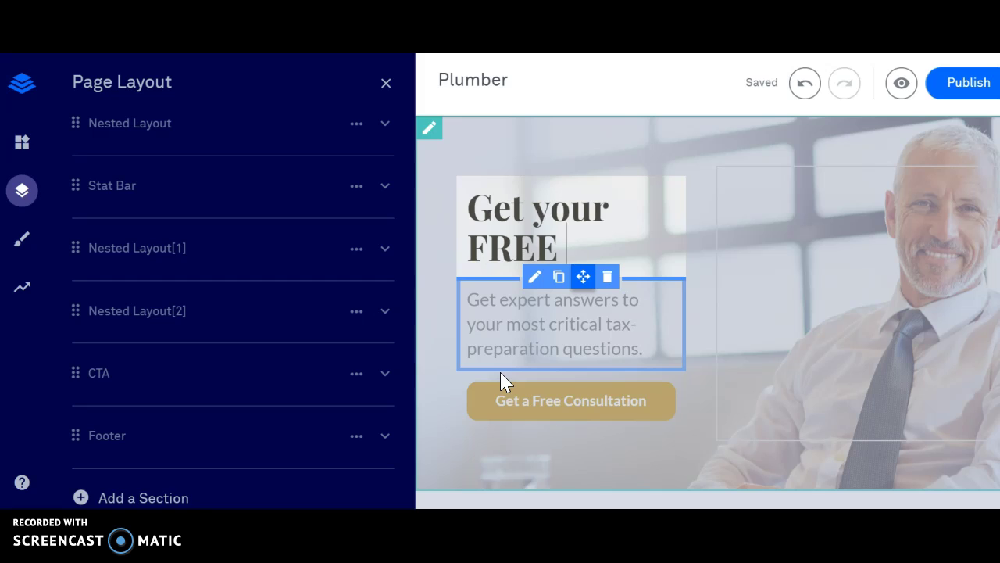
key(BackSpace)
key(BackSpace)
key(BackSpace)
key(BackSpace)
key(BackSpace)
key(BackSpace)
key(BackSpace)
key(BackSpace)
key(BackSpace)
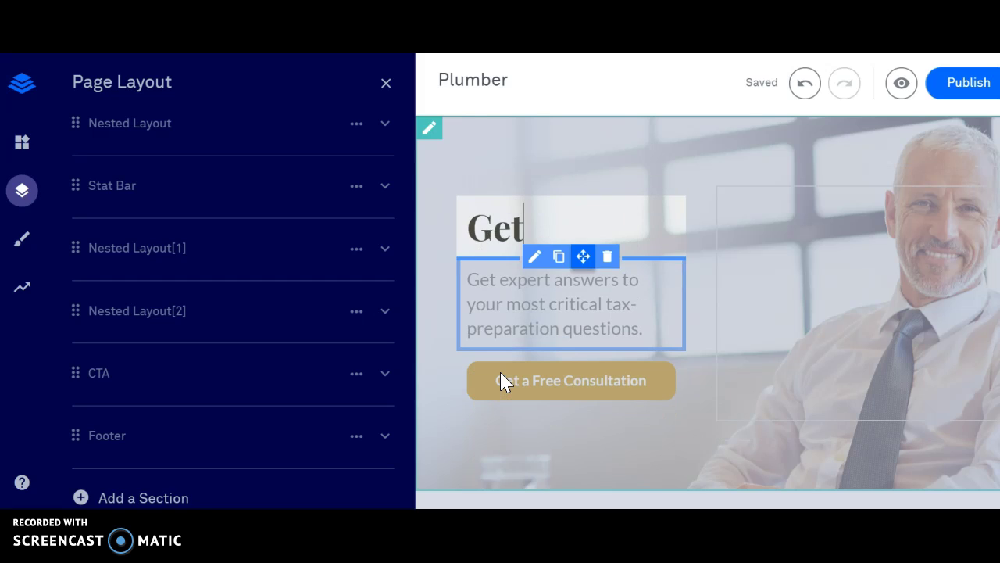
key(BackSpace)
key(BackSpace)
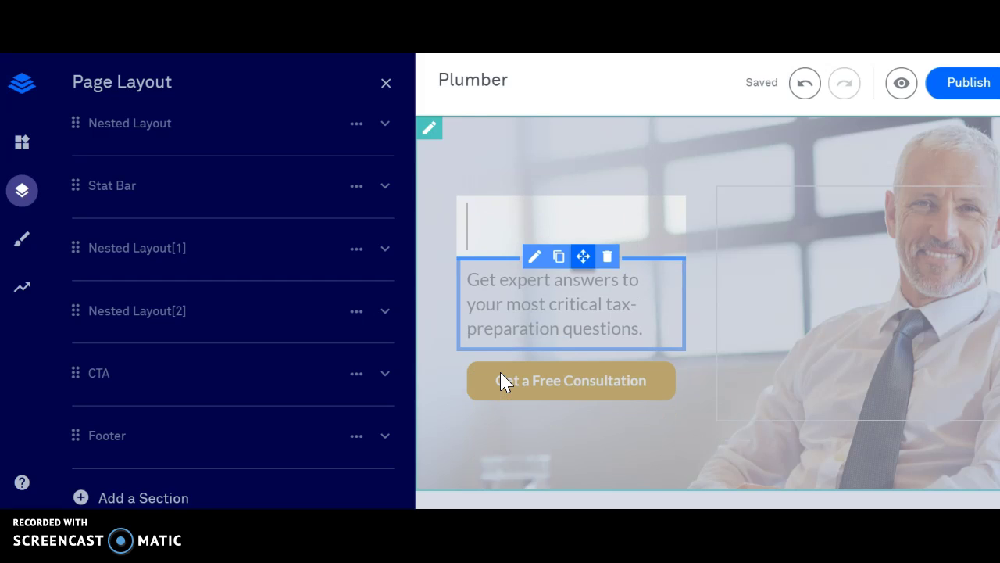
text(Befo)
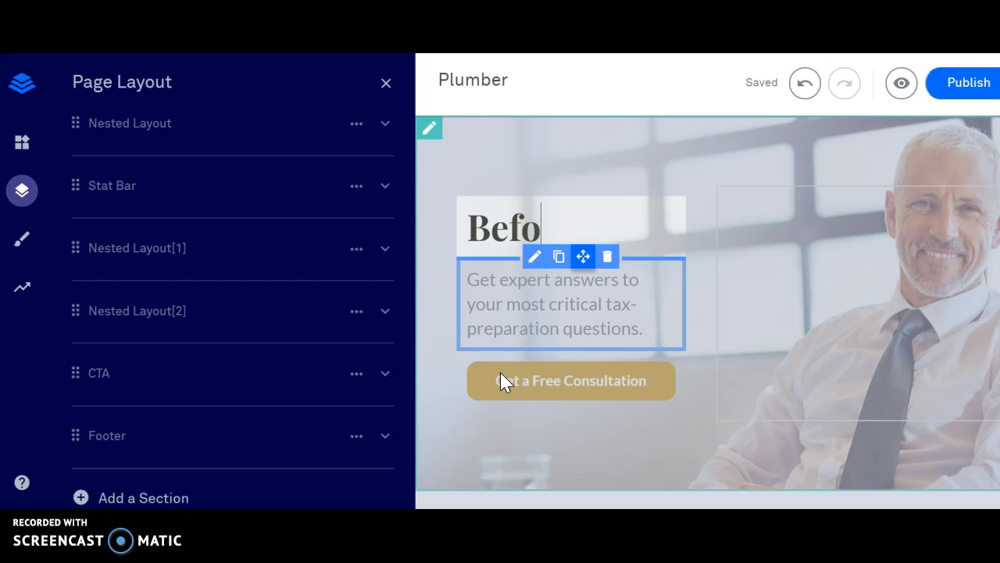
text(re You)
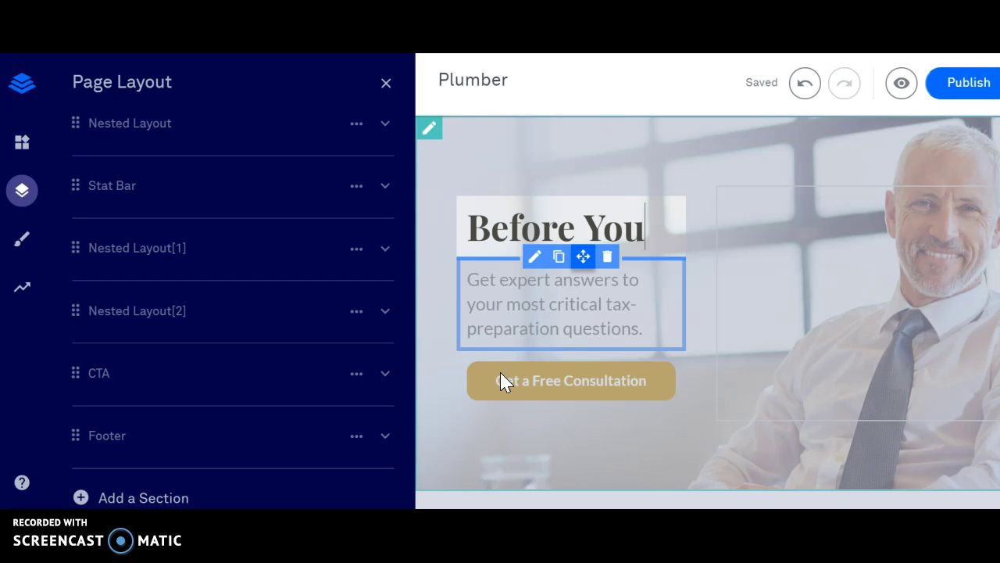
text( Hire )
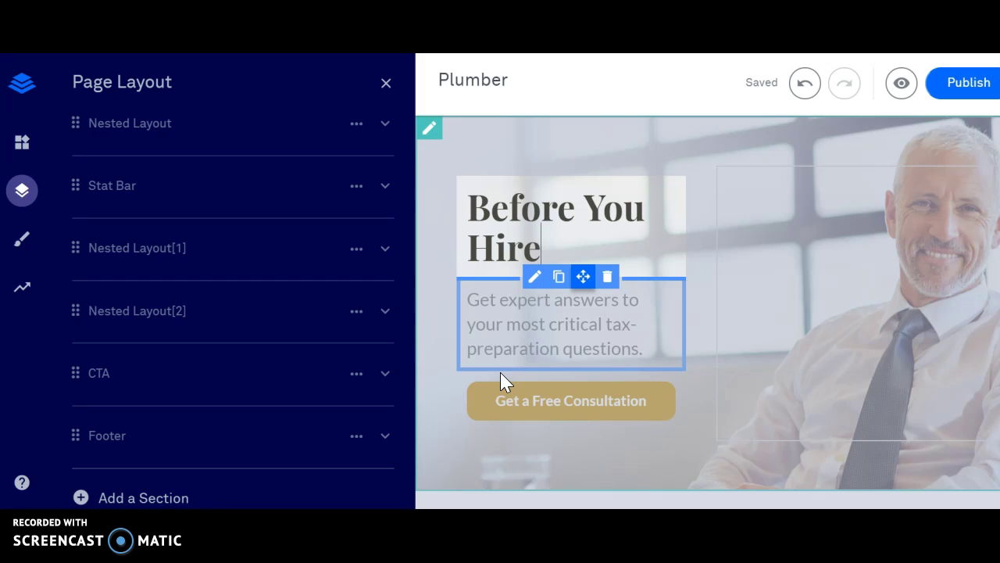
text(A Plumbr)
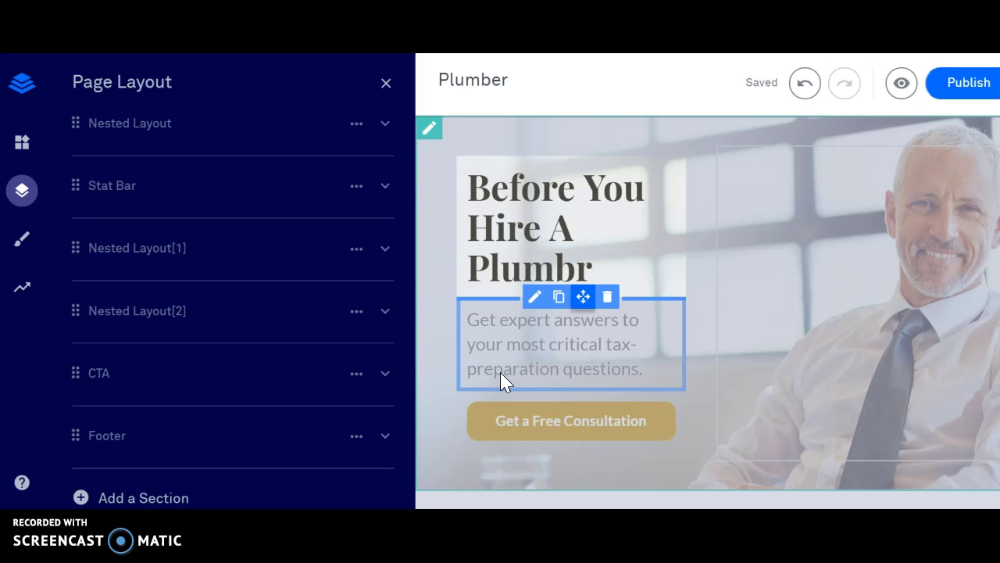
key(BackSpace)
text(er)
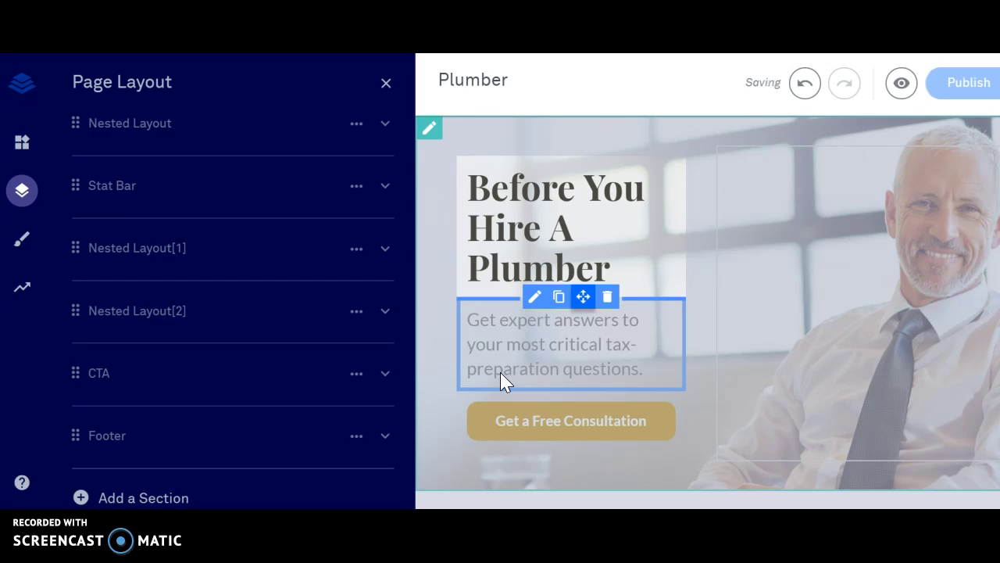
Replace the hero subheading with "Find Out The Top 5 Ways You Will Get Ripped Off By This Shady Business Model".
click(638, 323)
click(652, 371)
key(BackSpace)
key(BackSpace)
key(BackSpace)
key(BackSpace)
key(BackSpace)
key(BackSpace)
key(BackSpace)
key(BackSpace)
key(BackSpace)
key(BackSpace)
key(BackSpace)
key(BackSpace)
key(BackSpace)
key(BackSpace)
key(BackSpace)
key(BackSpace)
key(BackSpace)
key(BackSpace)
key(BackSpace)
key(BackSpace)
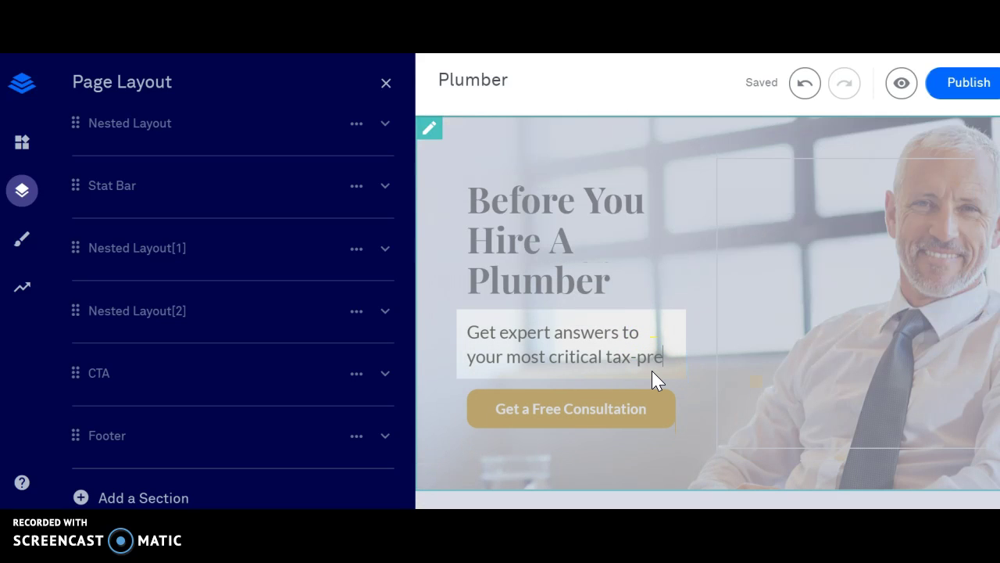
key(BackSpace)
key(BackSpace)
key(BackSpace)
key(BackSpace)
key(BackSpace)
key(BackSpace)
key(BackSpace)
key(BackSpace)
key(BackSpace)
key(BackSpace)
key(BackSpace)
key(BackSpace)
key(BackSpace)
key(BackSpace)
key(BackSpace)
key(BackSpace)
key(BackSpace)
key(BackSpace)
key(BackSpace)
key(BackSpace)
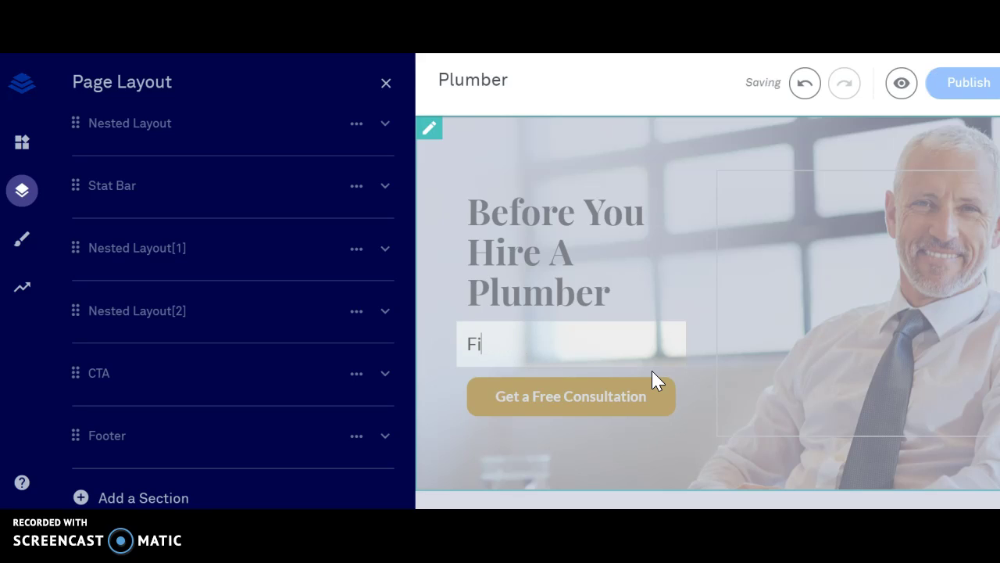
text(Fin)
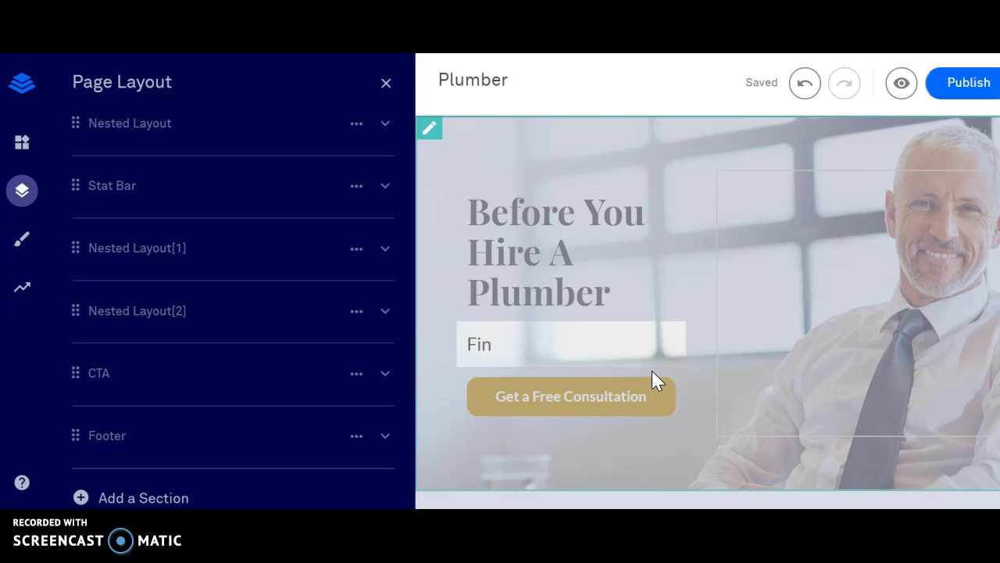
text(d Out The Top 5 Wa)
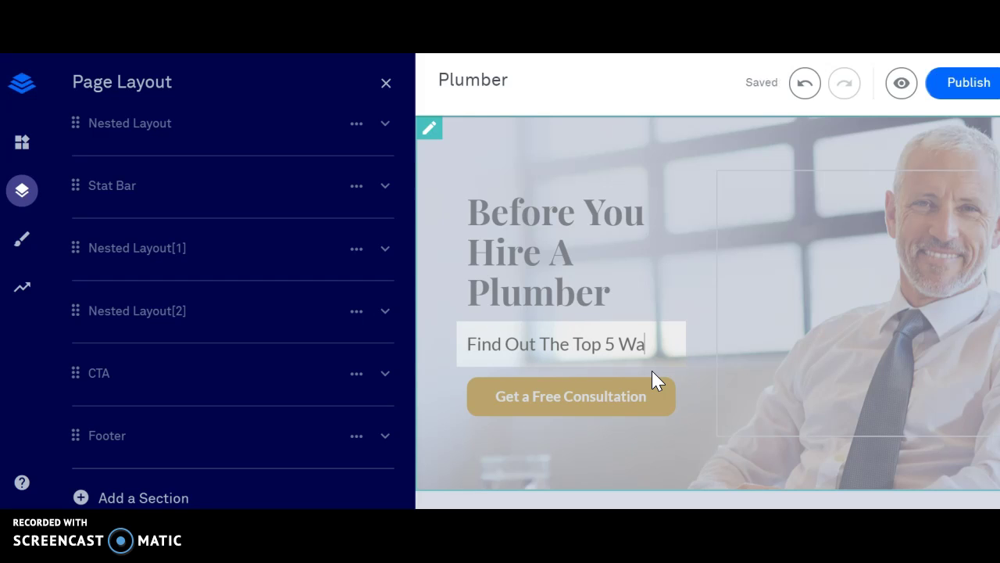
text(ys Yo)
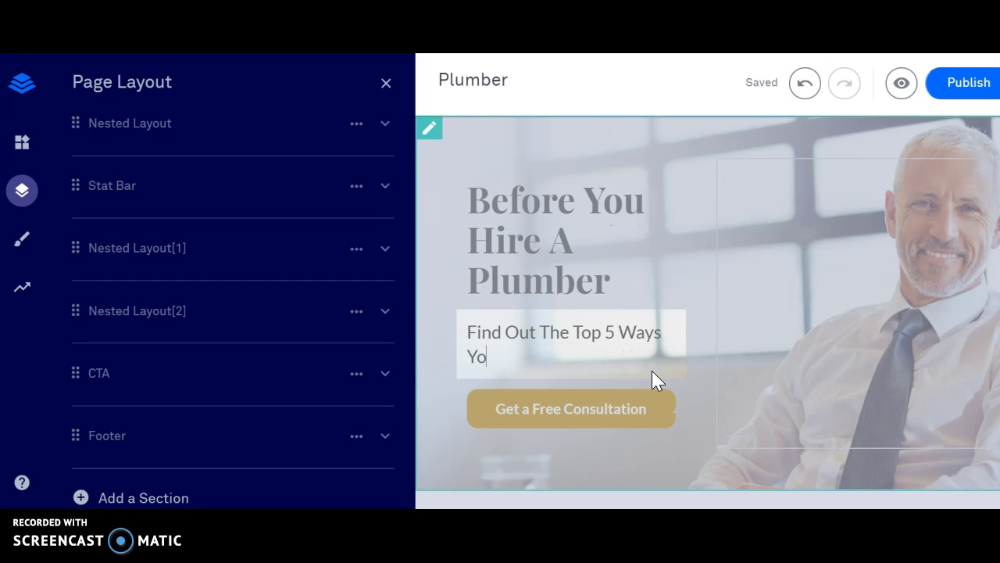
text(u Will Get )
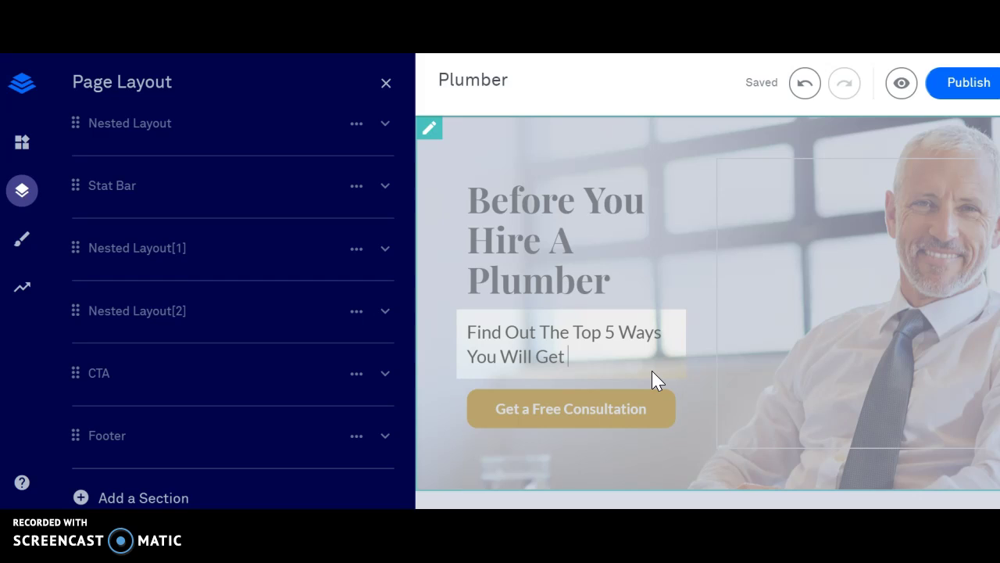
text(Ripped Off)
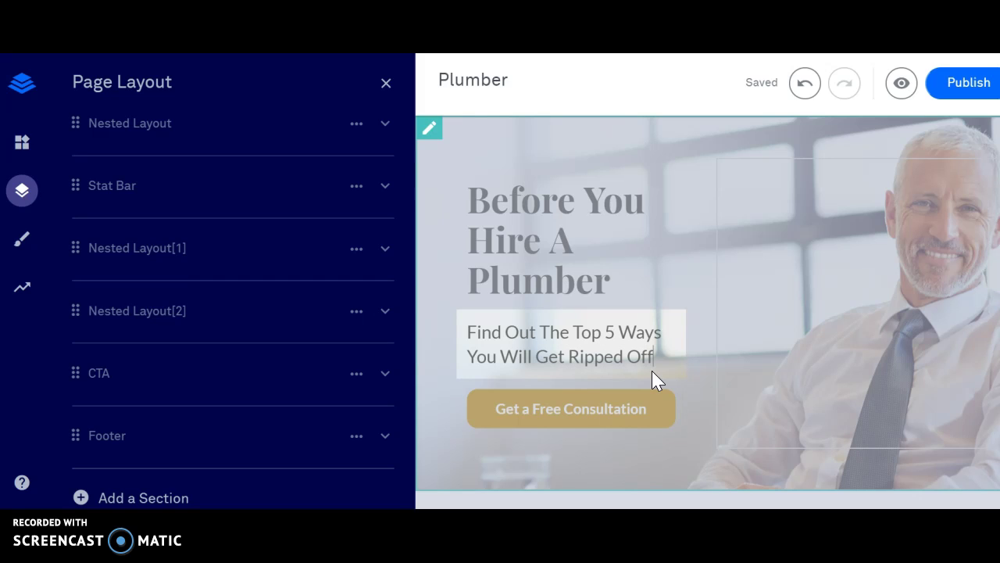
text( By)
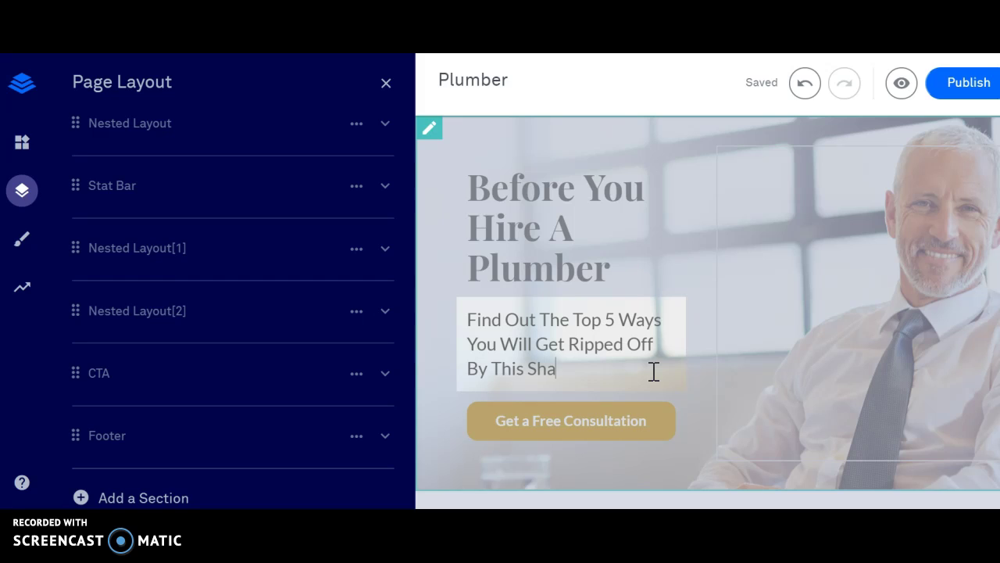
text(This Shady Business. Model)
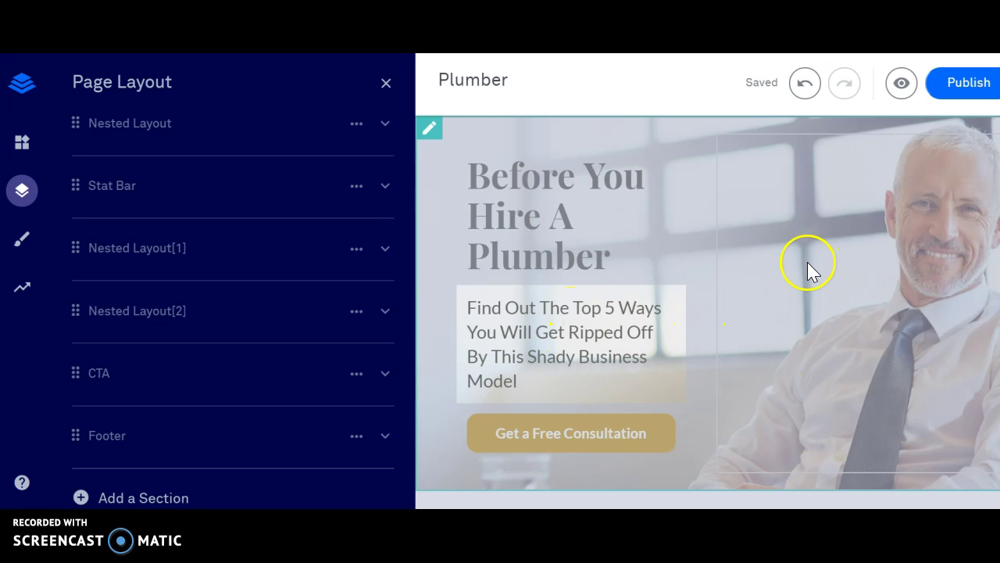
click(755, 207)
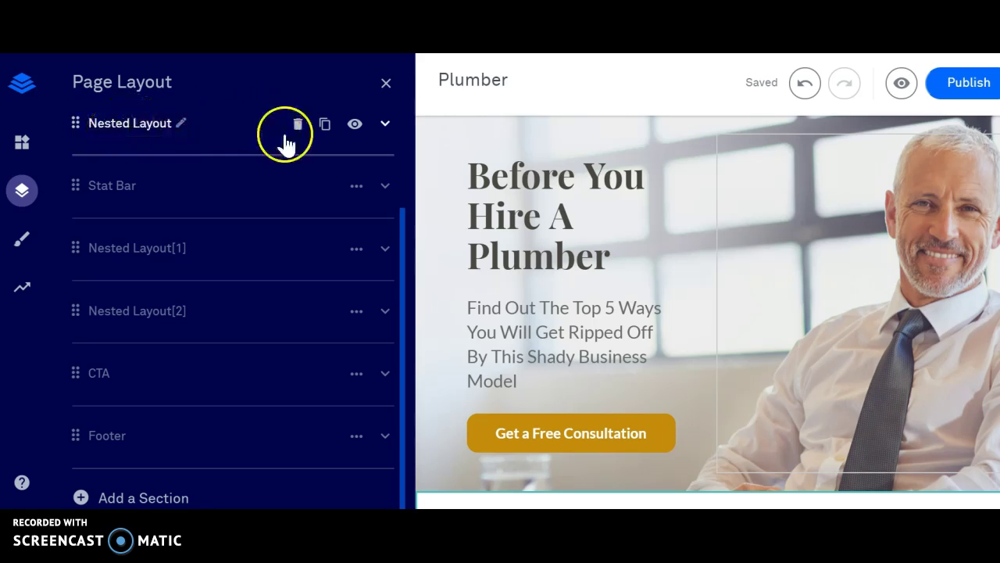
Change the Hero section's background image to Carpet-Family-Room.jpg from the existing uploaded images.
click(386, 125)
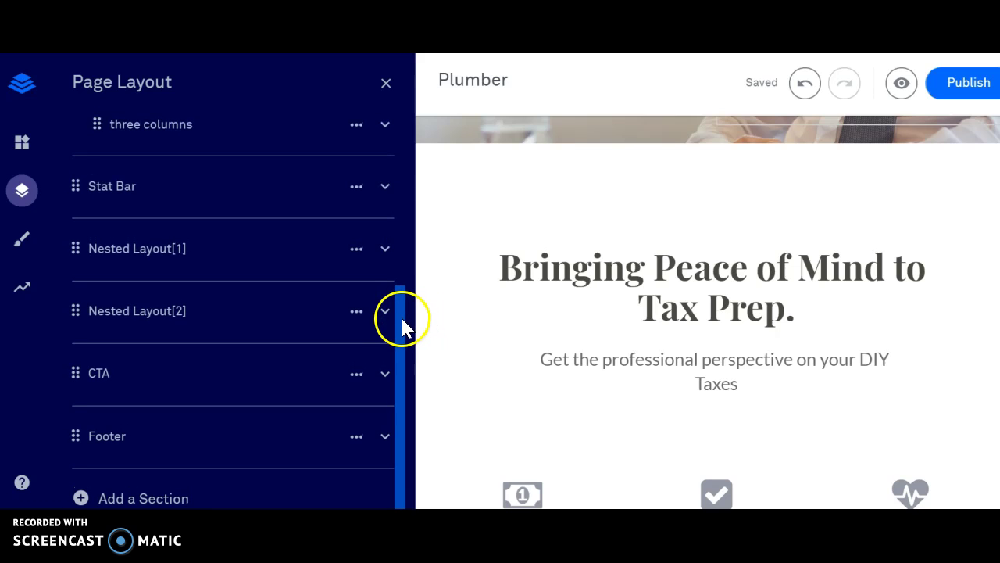
drag(402, 327, 410, 139)
scroll(397, 128, up, 5)
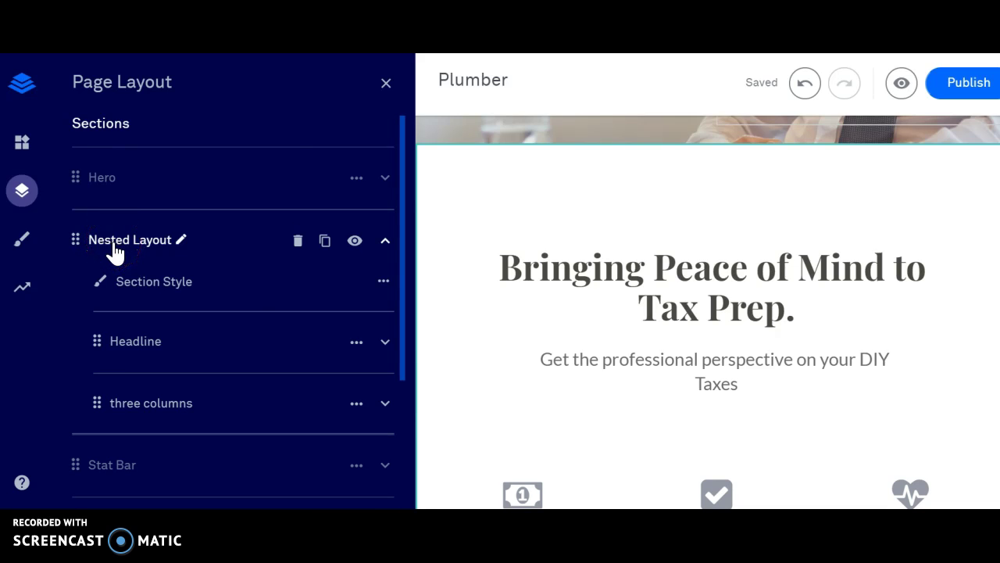
click(385, 178)
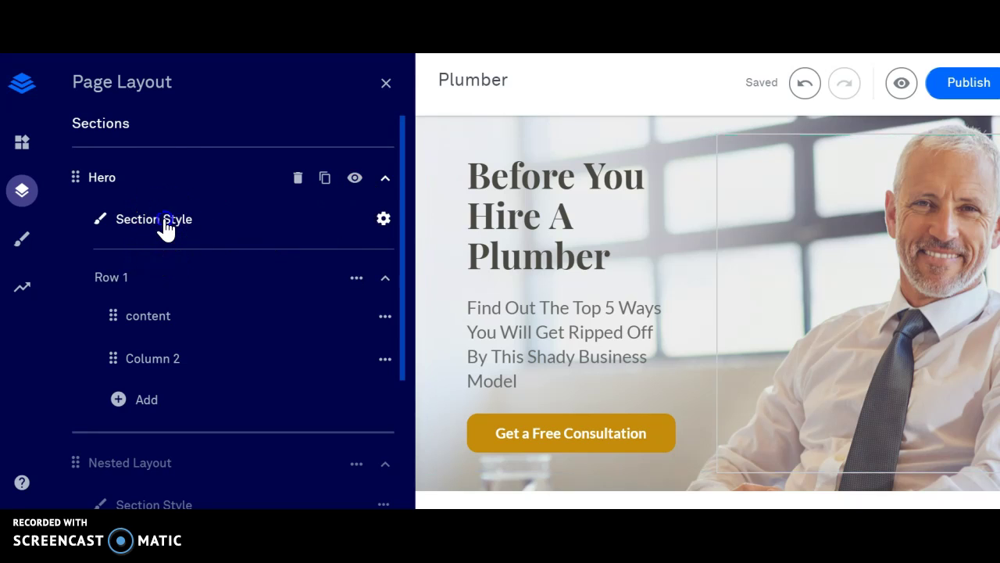
click(166, 225)
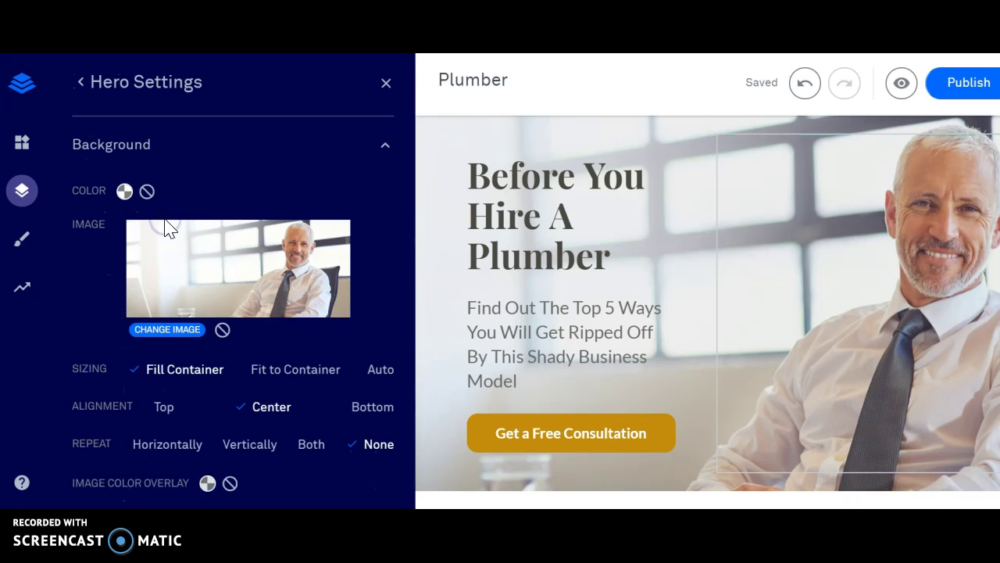
click(165, 330)
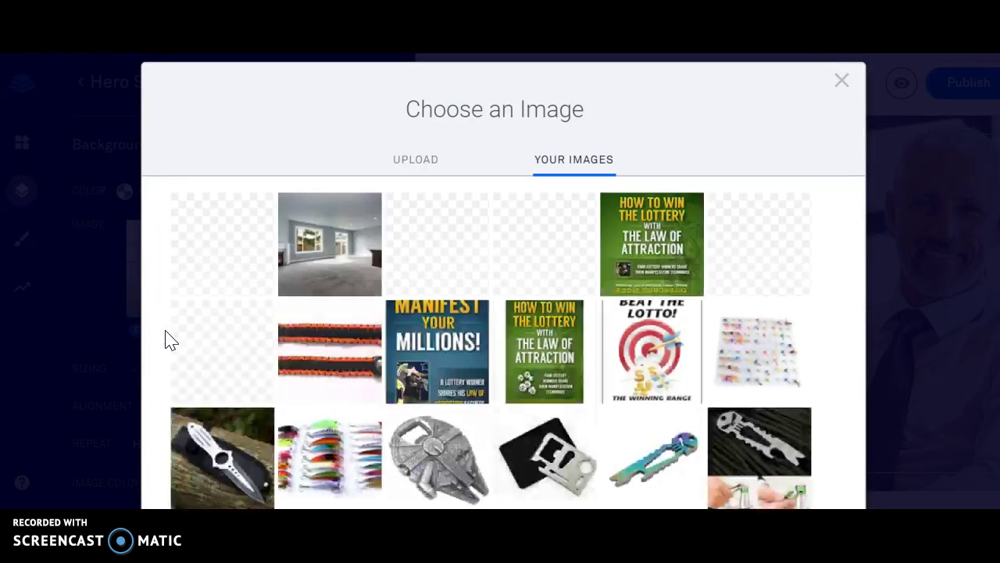
click(330, 227)
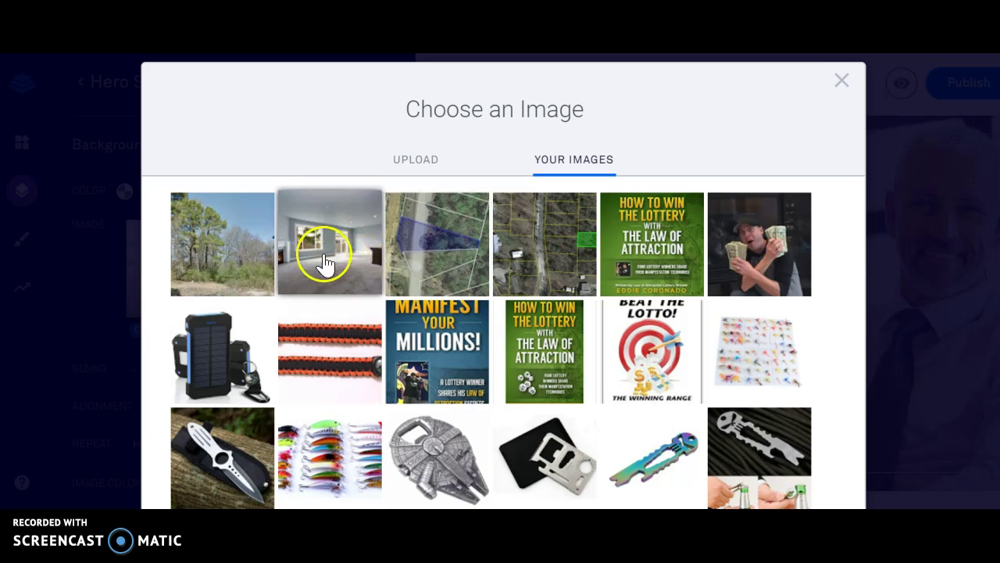
click(333, 254)
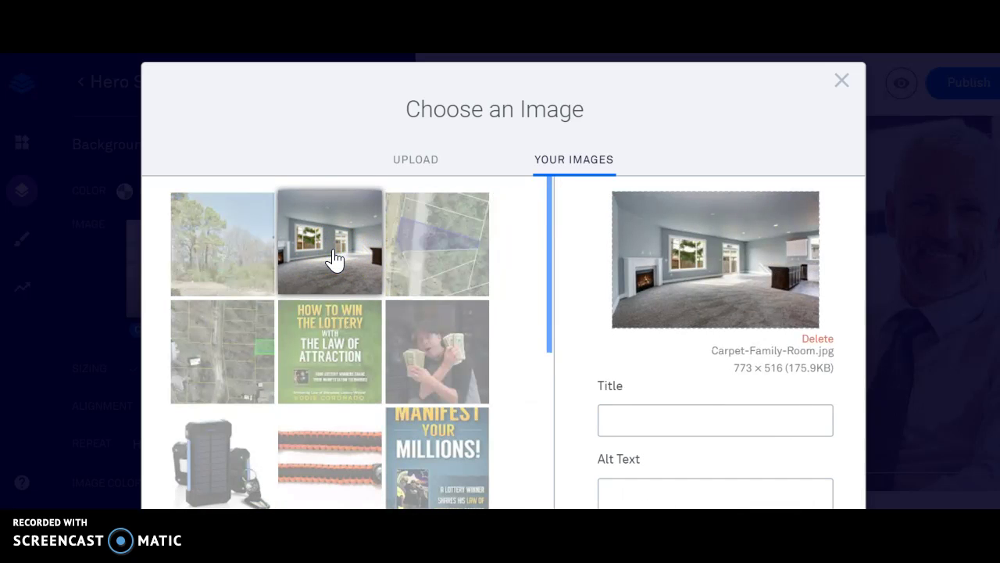
click(820, 489)
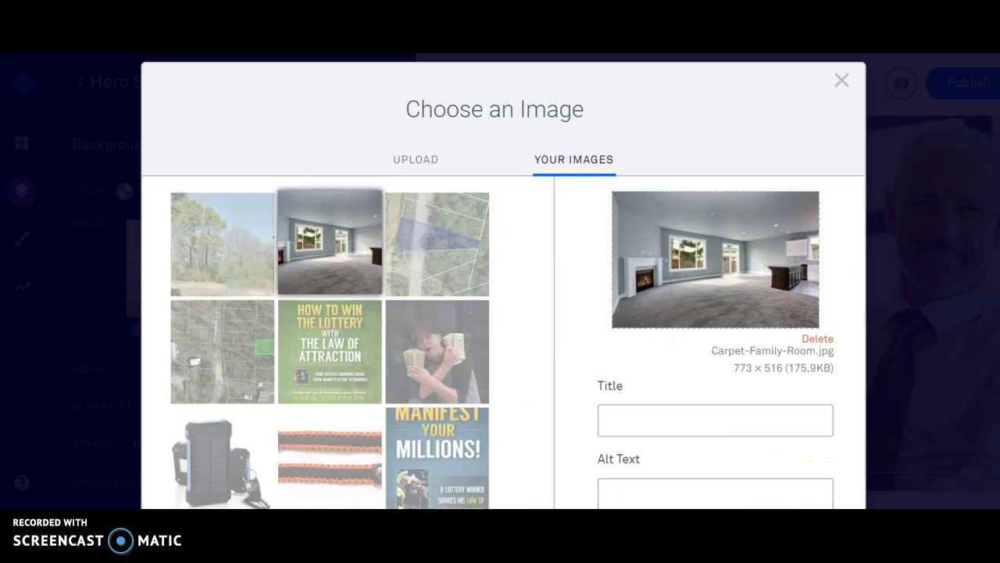
click(821, 507)
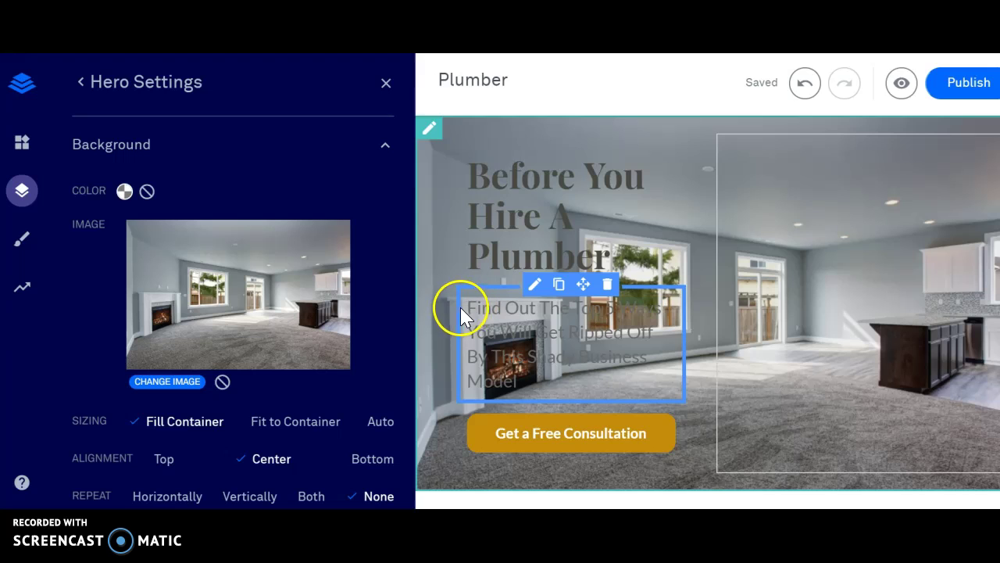
Set the hero subheading's text color to the gold preset #c48c0a.
drag(466, 308, 617, 378)
click(598, 429)
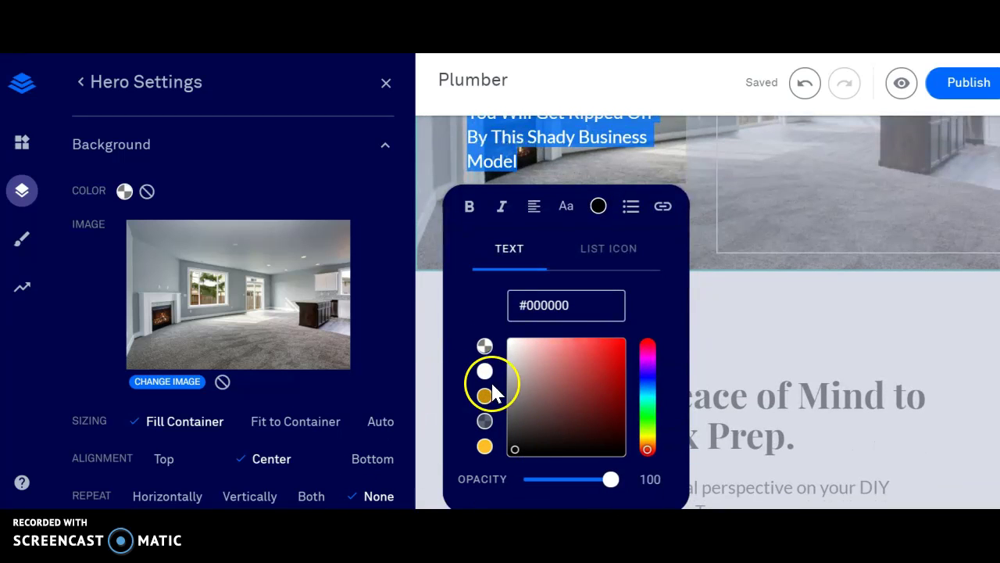
click(485, 397)
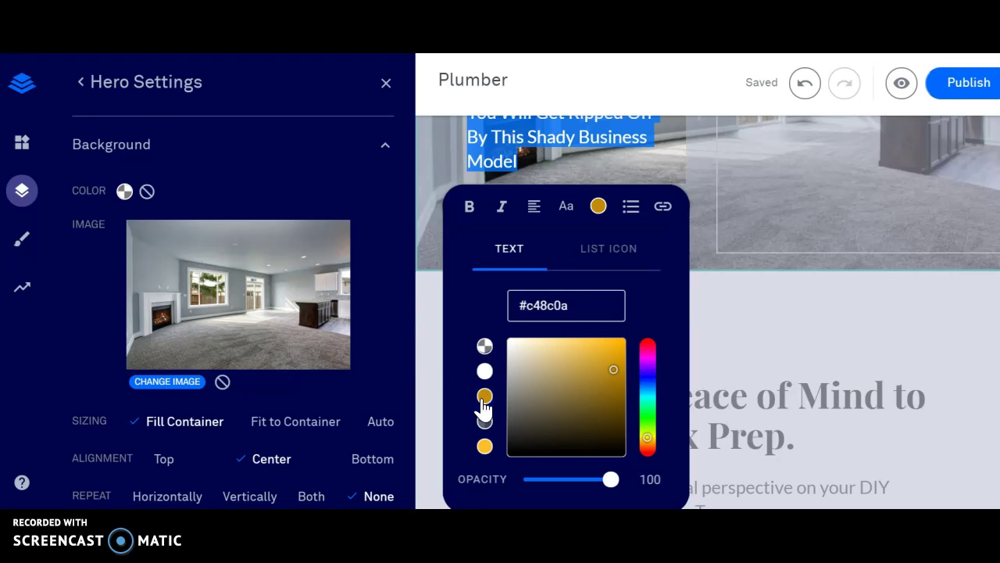
click(599, 208)
click(661, 163)
scroll(664, 166, up, 2)
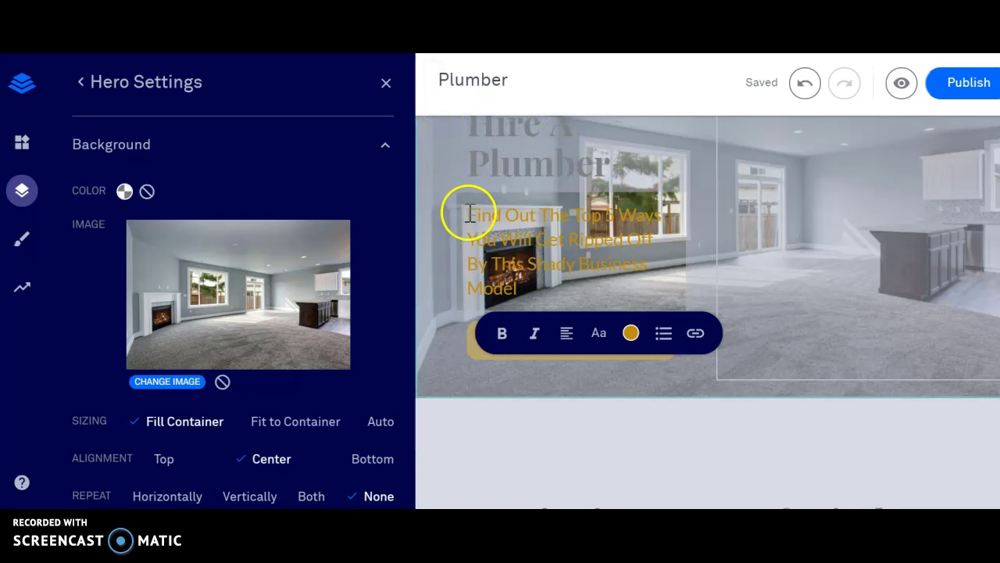
Set the hero subheading's text color to purple #6105ff and make the text bold.
drag(468, 215, 529, 279)
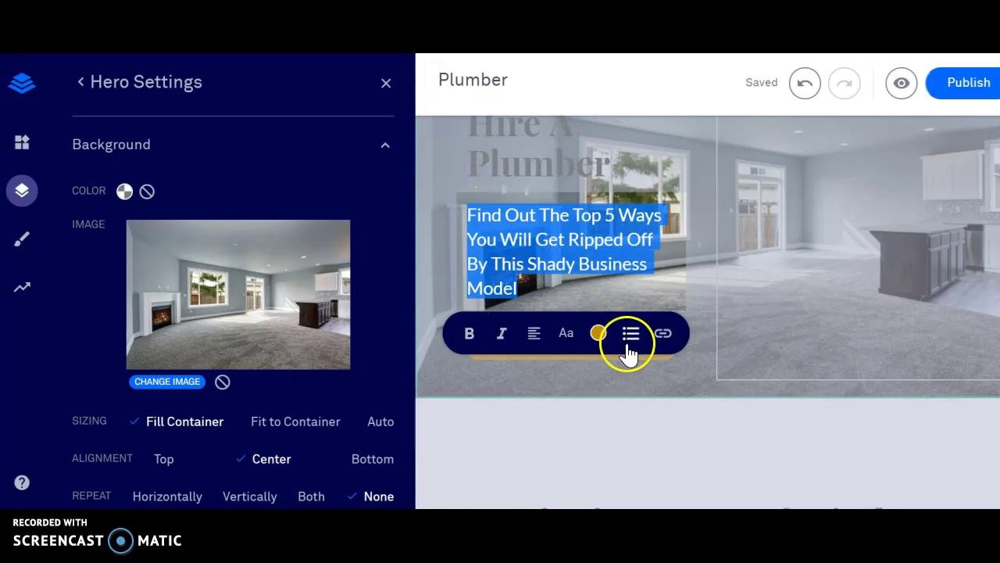
click(598, 335)
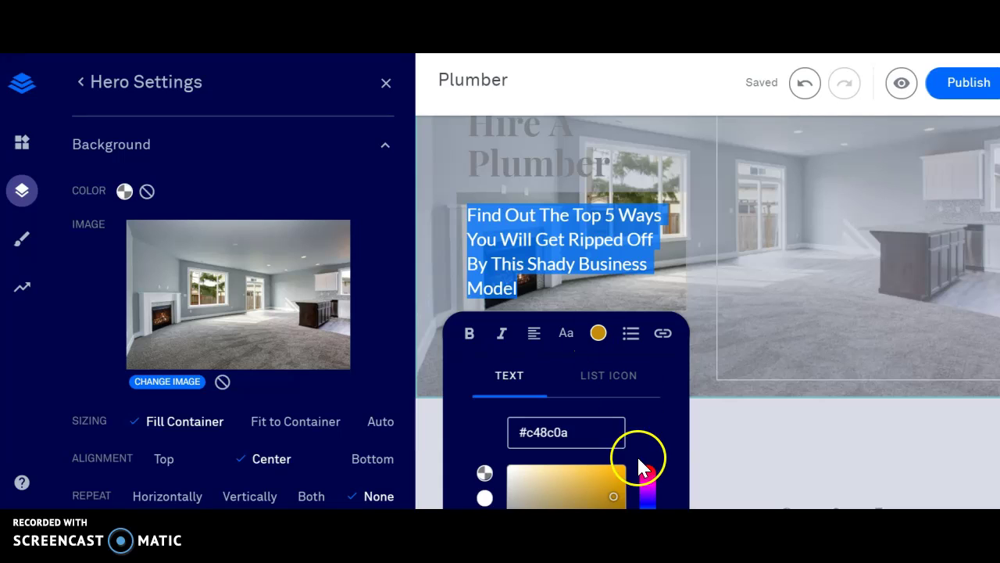
click(648, 502)
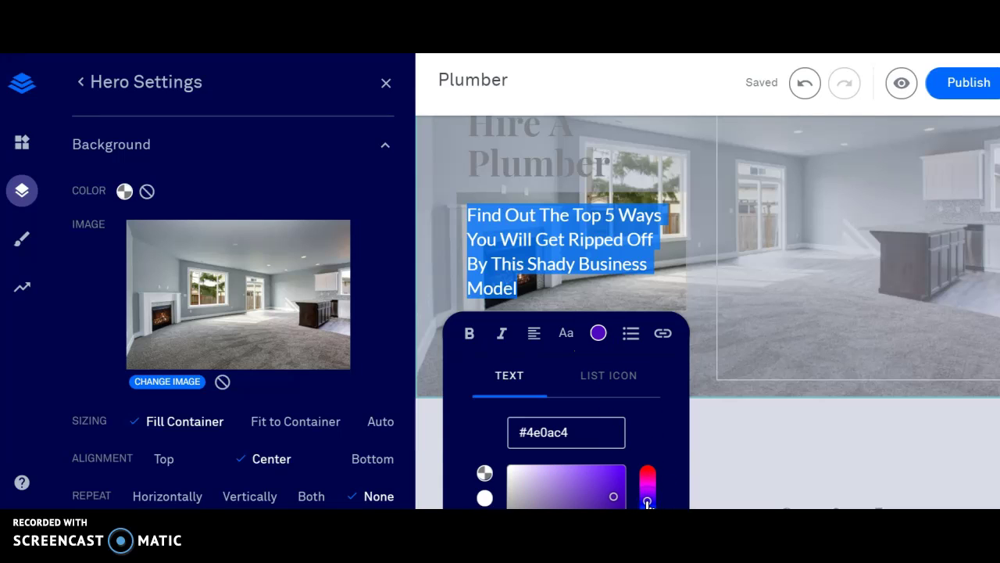
click(615, 473)
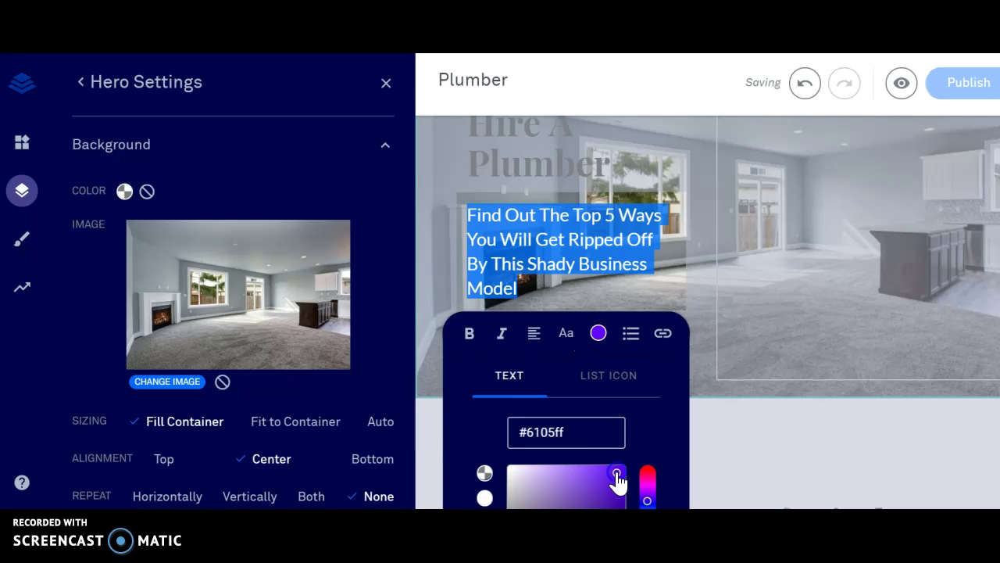
click(469, 335)
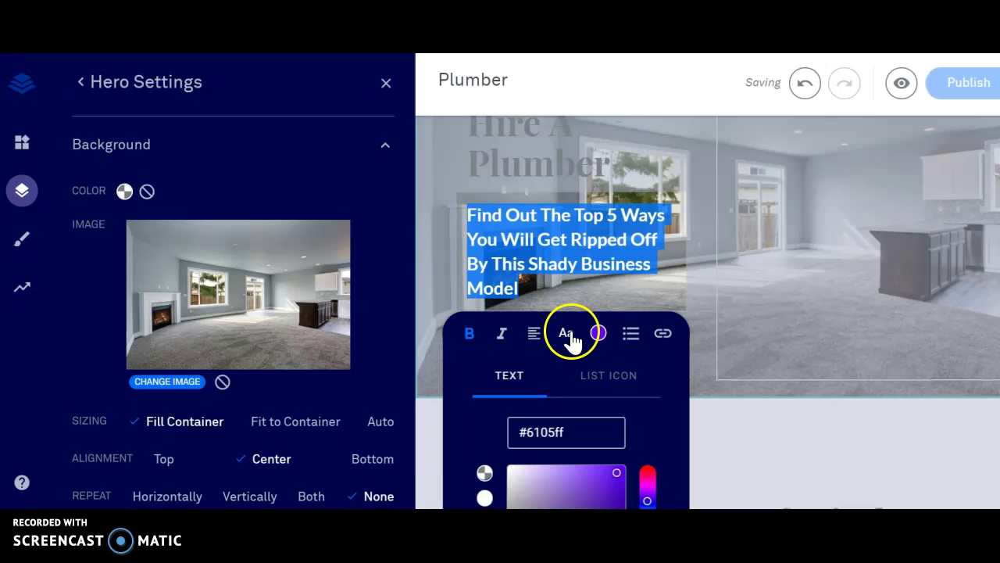
click(677, 279)
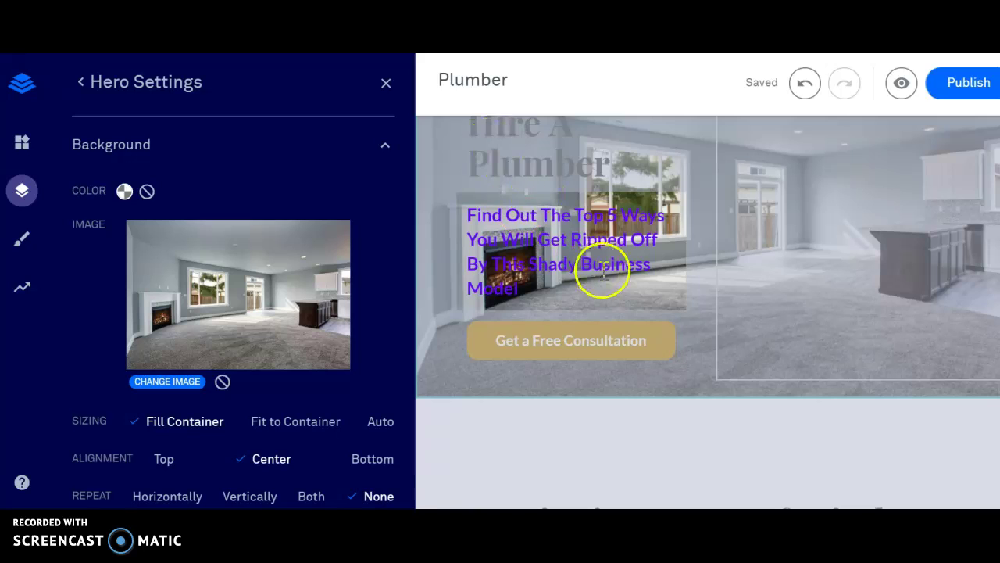
Set the hero headline "Before You Hire A Plumber" to the blue text color #0514f0.
scroll(604, 270, up, 1)
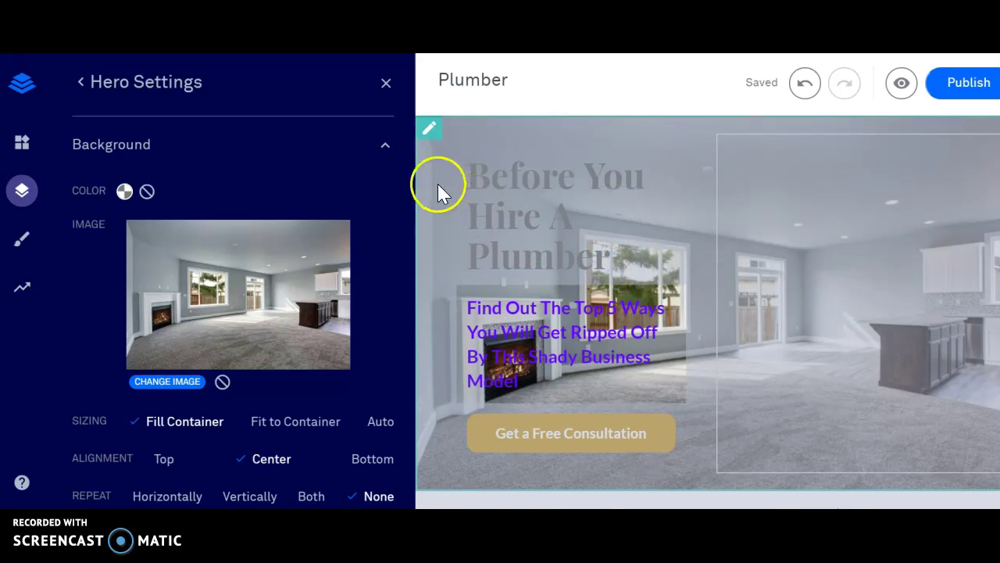
click(459, 171)
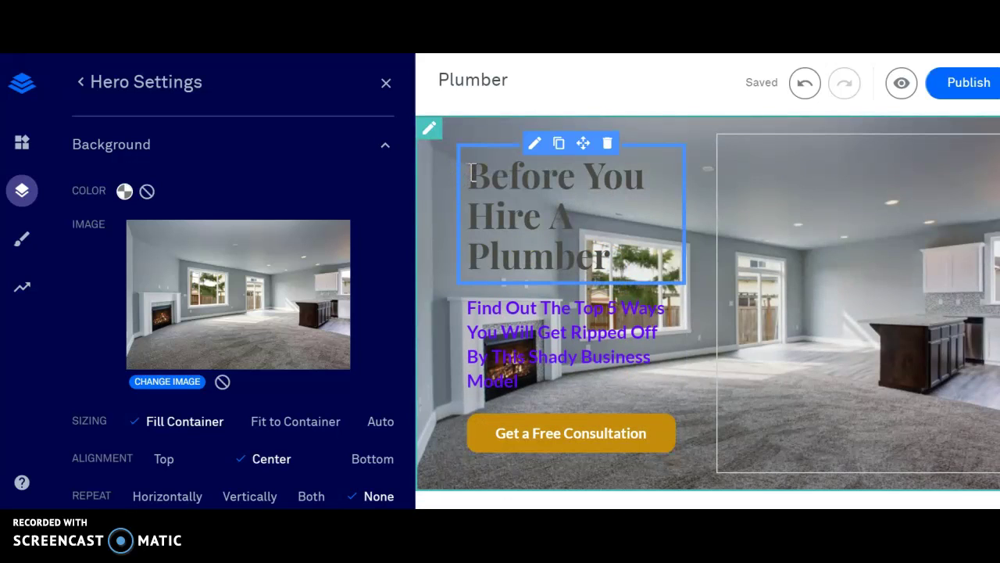
drag(469, 171, 619, 262)
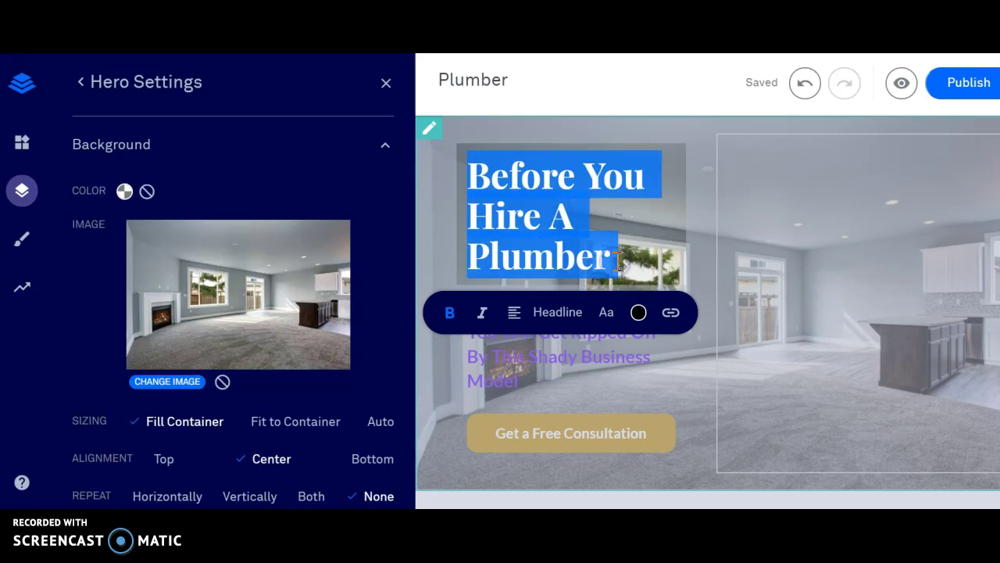
click(636, 319)
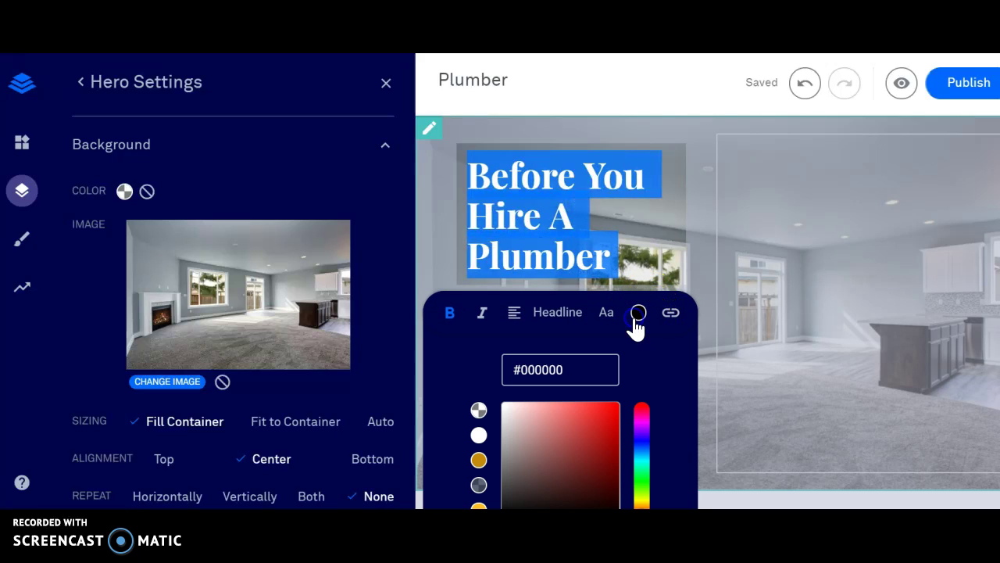
click(643, 477)
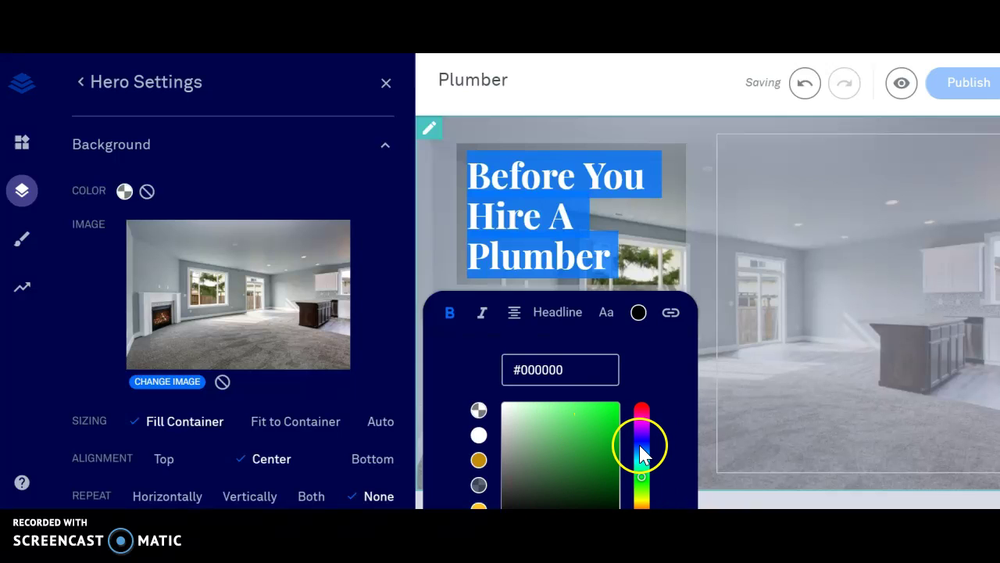
click(640, 445)
click(611, 415)
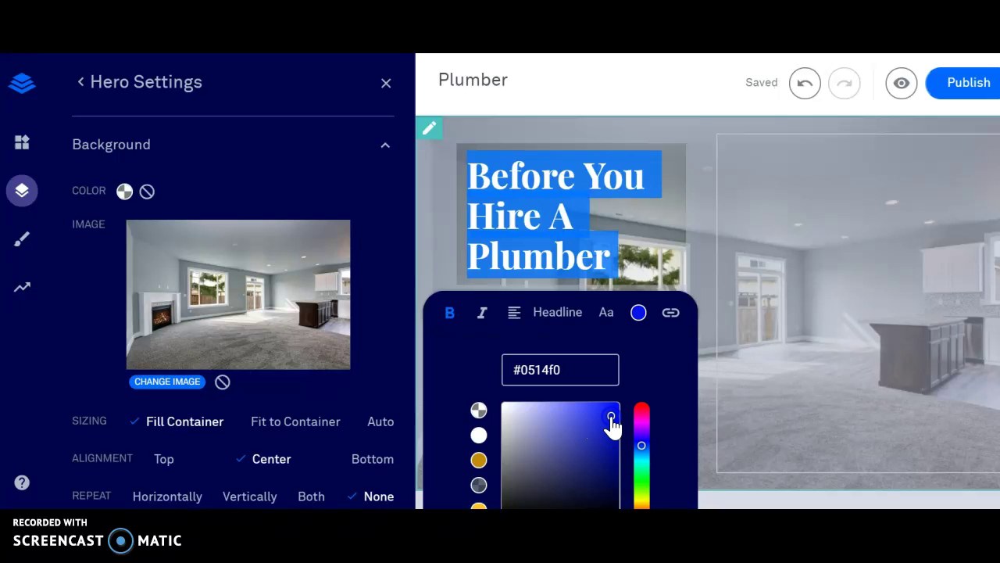
click(640, 312)
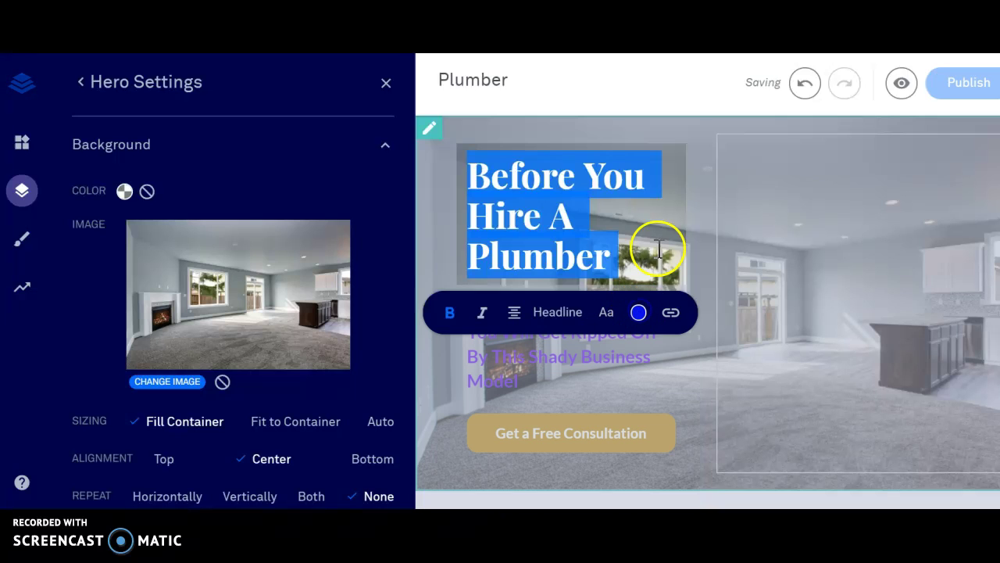
click(703, 208)
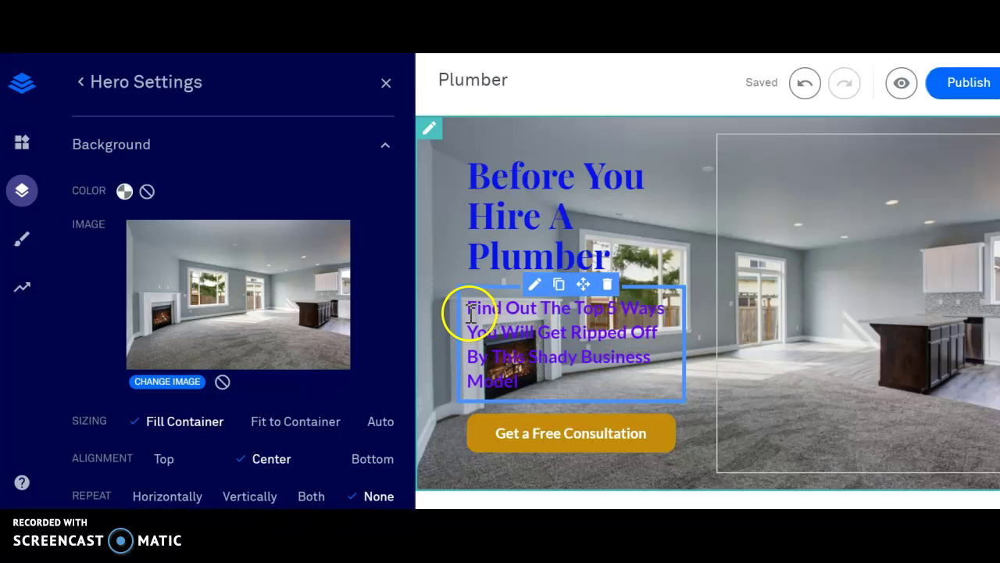
Set the hero subheading's text color to red #ff0505.
drag(526, 328, 568, 403)
click(599, 429)
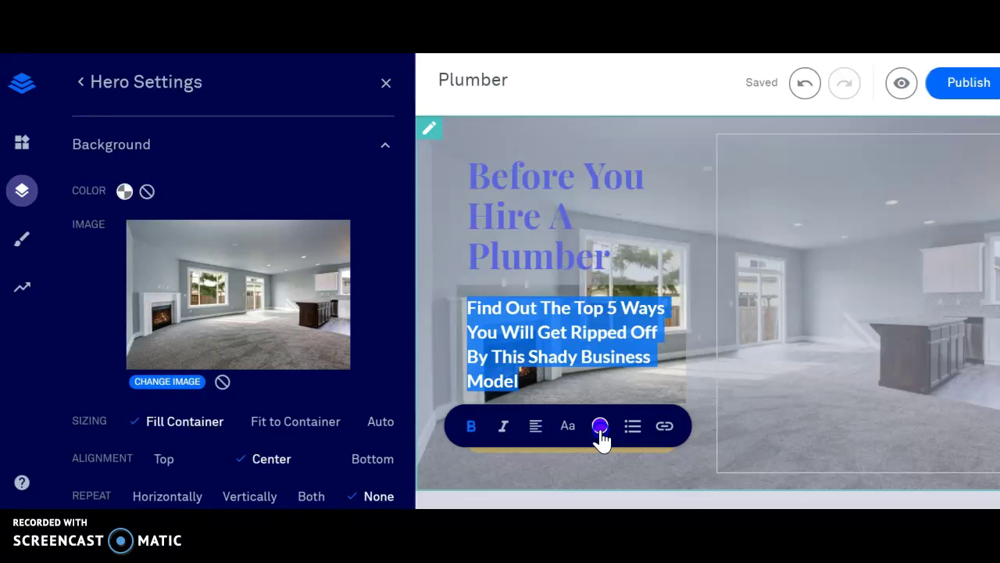
scroll(684, 474, down, 4)
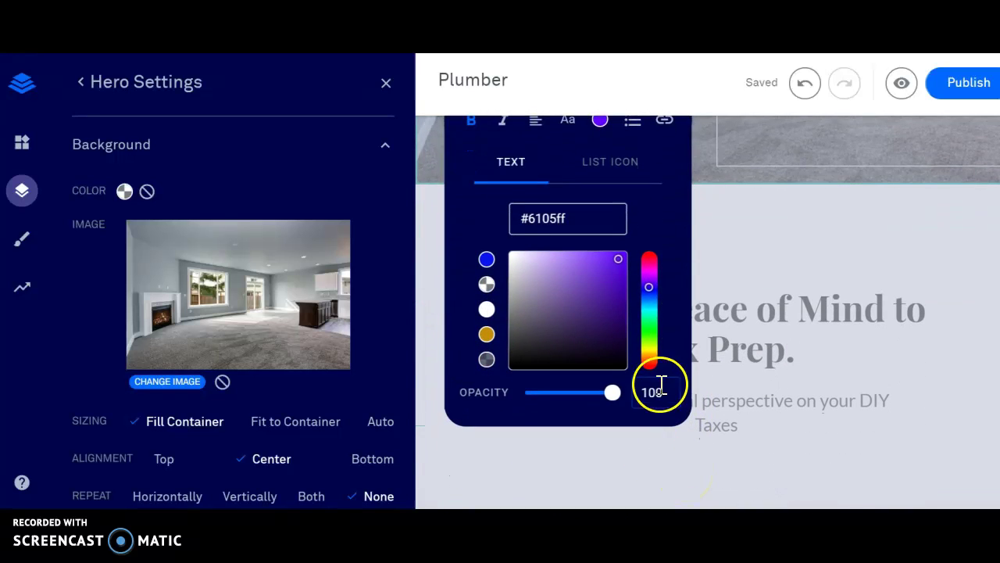
click(648, 328)
click(650, 368)
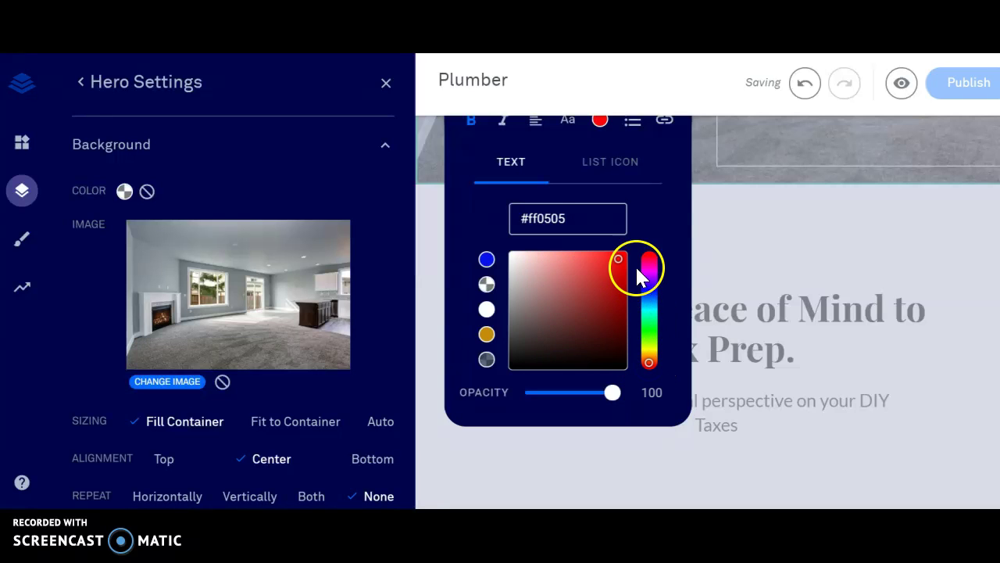
click(596, 123)
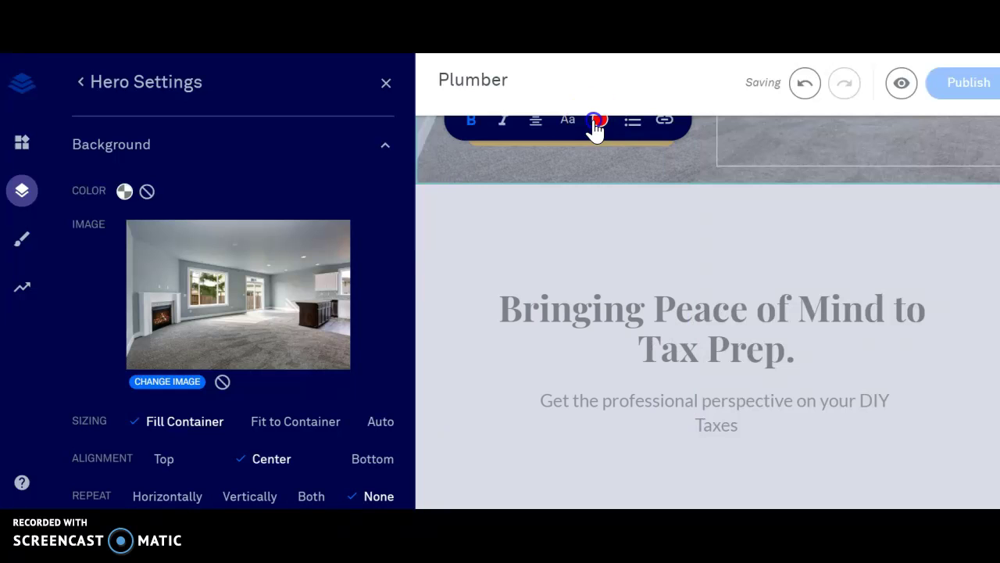
Set the hero subheading's font size to 8 and its spacing to 5.
scroll(604, 155, up, 3)
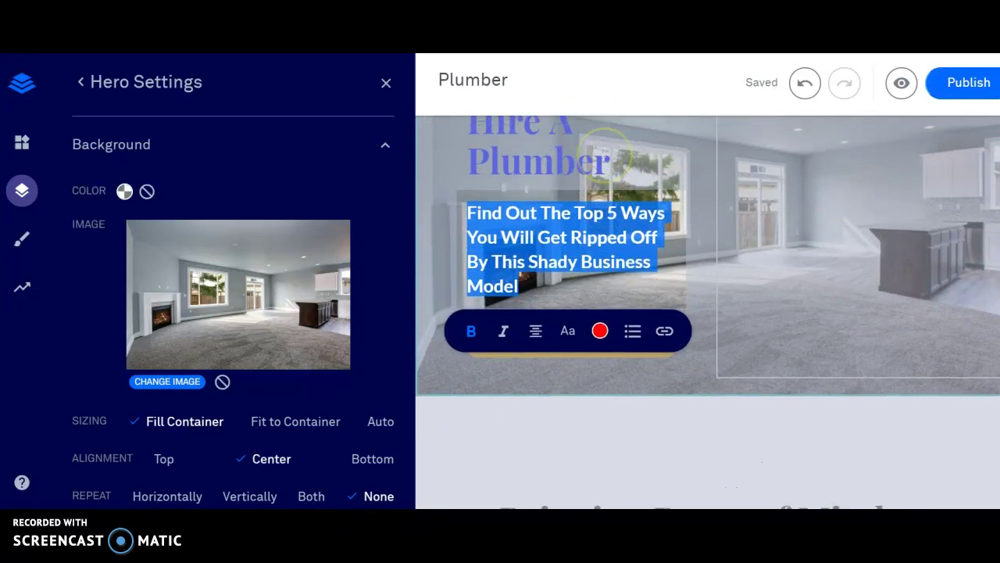
click(471, 349)
click(470, 349)
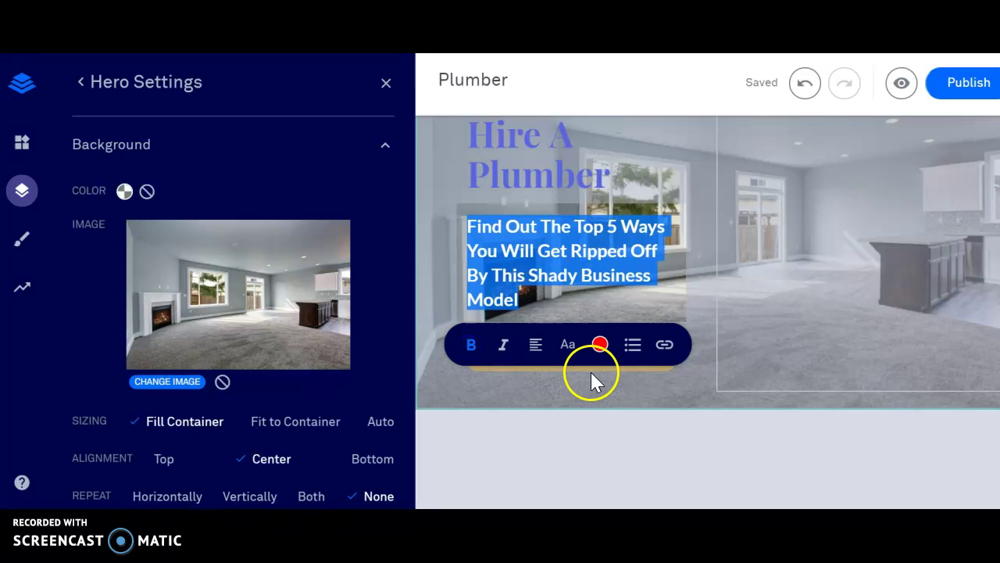
click(570, 349)
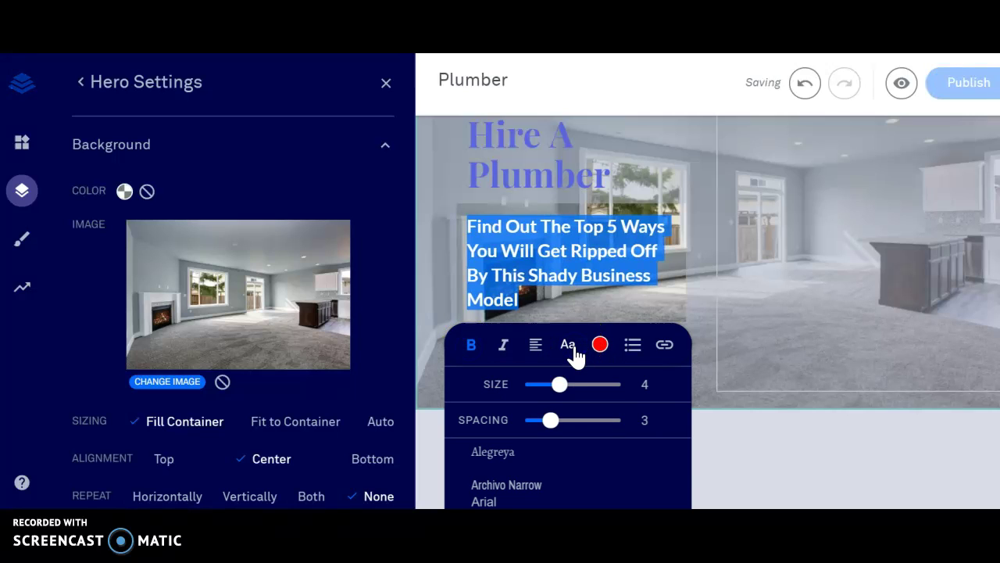
click(568, 395)
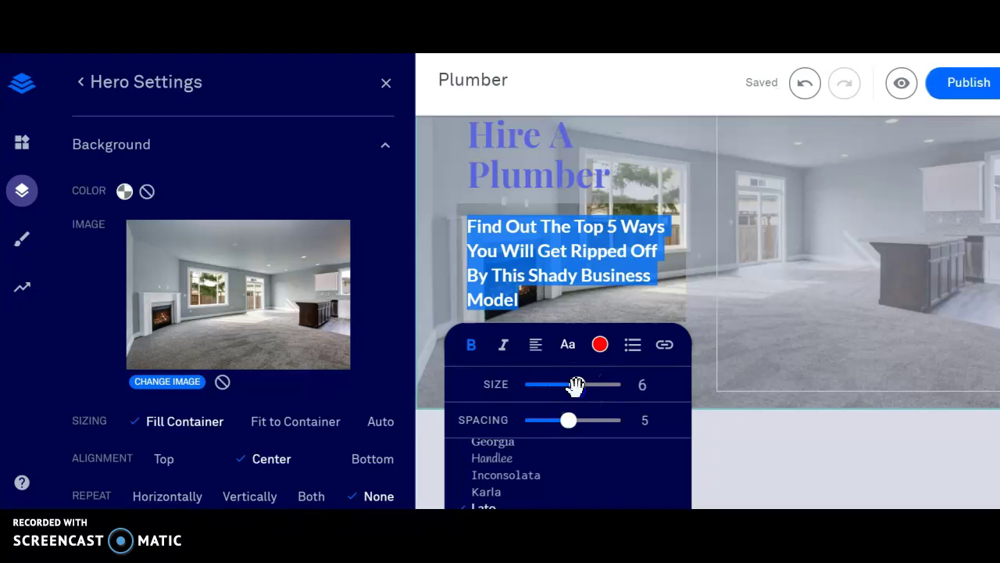
click(605, 387)
drag(604, 393, 599, 394)
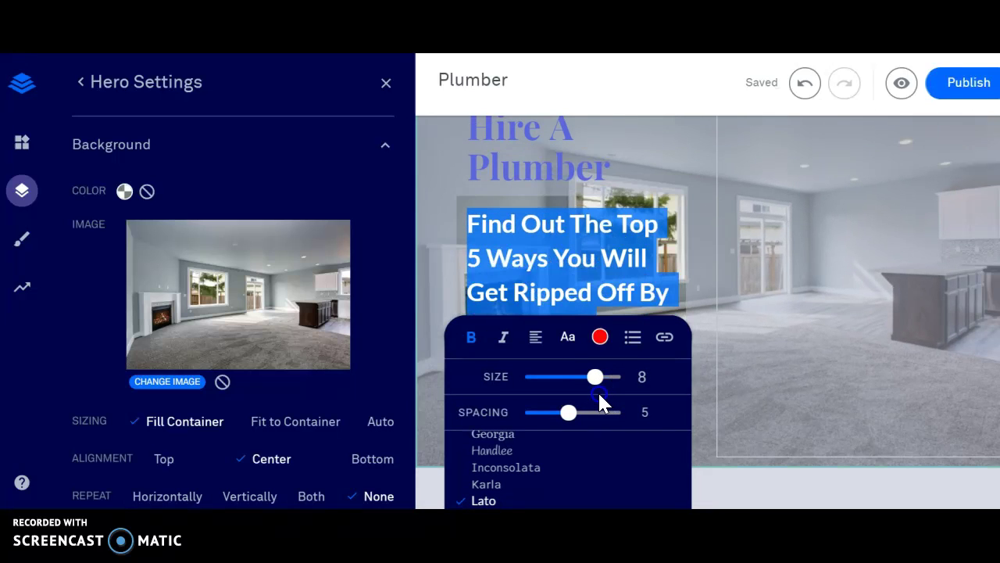
click(712, 327)
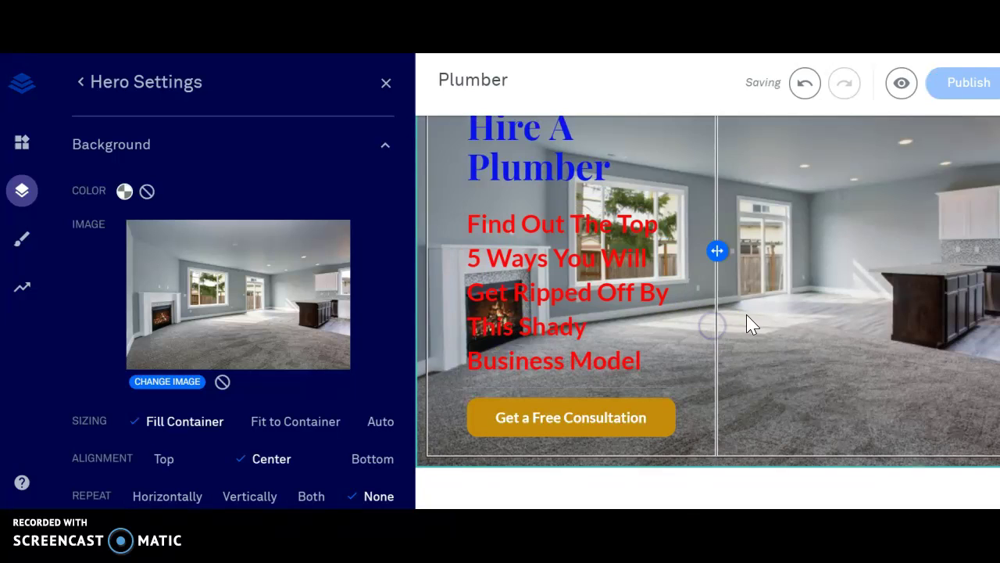
click(663, 370)
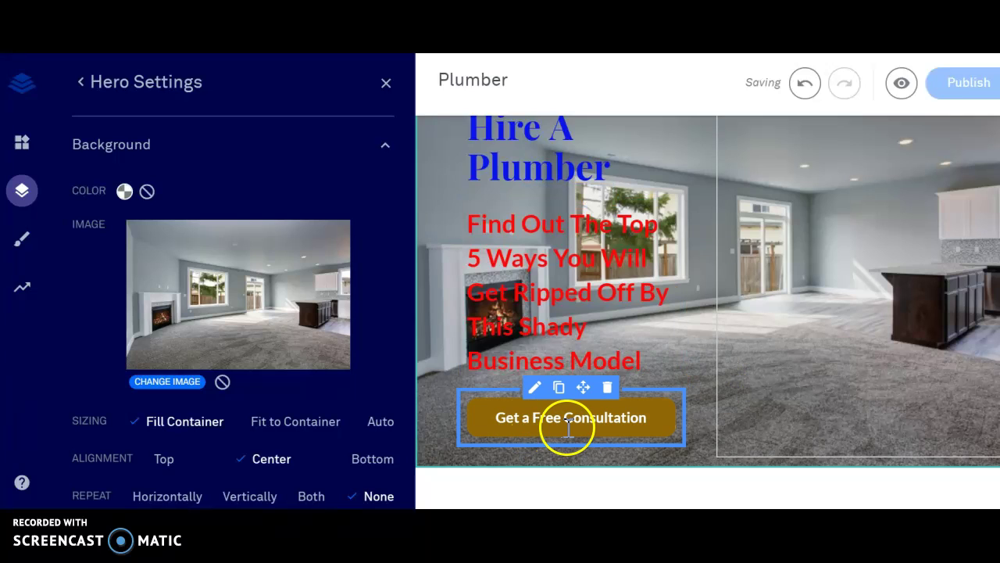
click(717, 302)
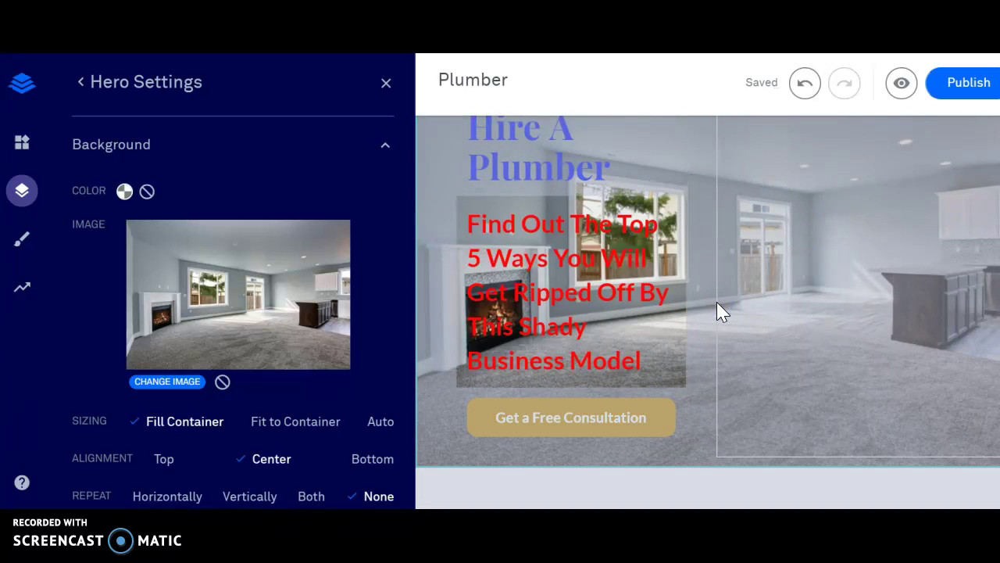
click(786, 225)
scroll(708, 313, up, 2)
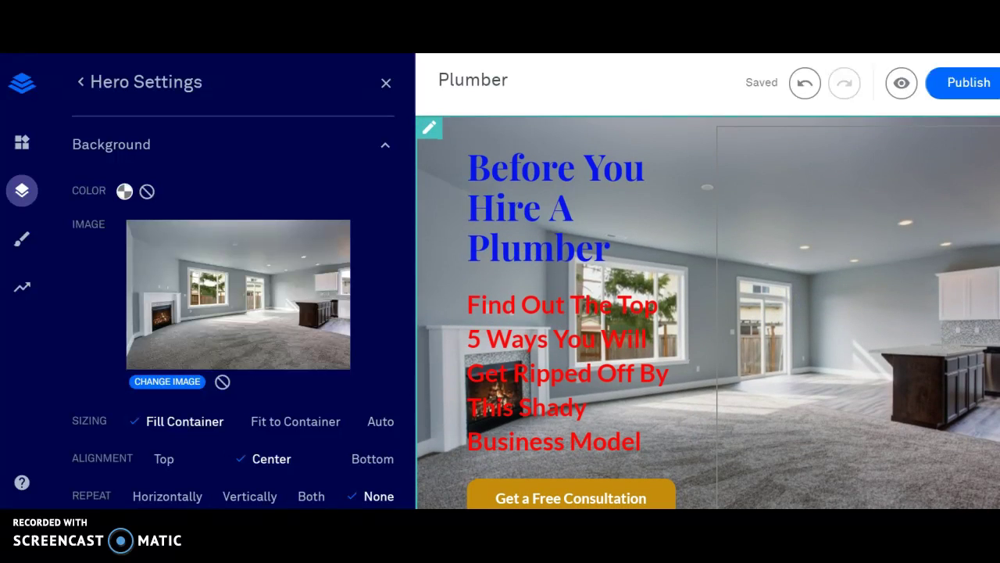
Delete the "Bringing Peace of Mind to Tax Prep." section below the hero.
scroll(708, 313, down, 3)
scroll(707, 313, down, 2)
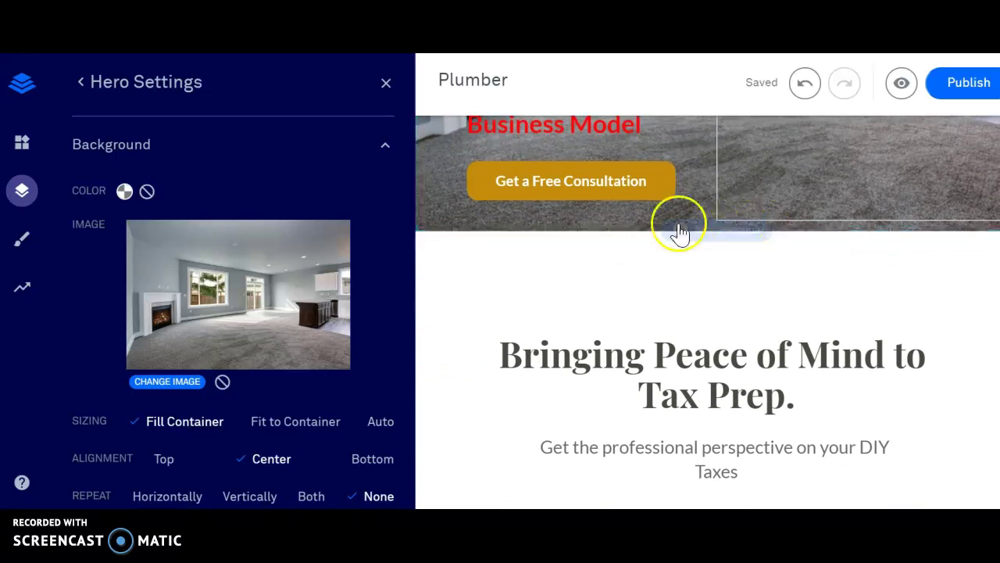
click(427, 251)
click(482, 244)
click(626, 258)
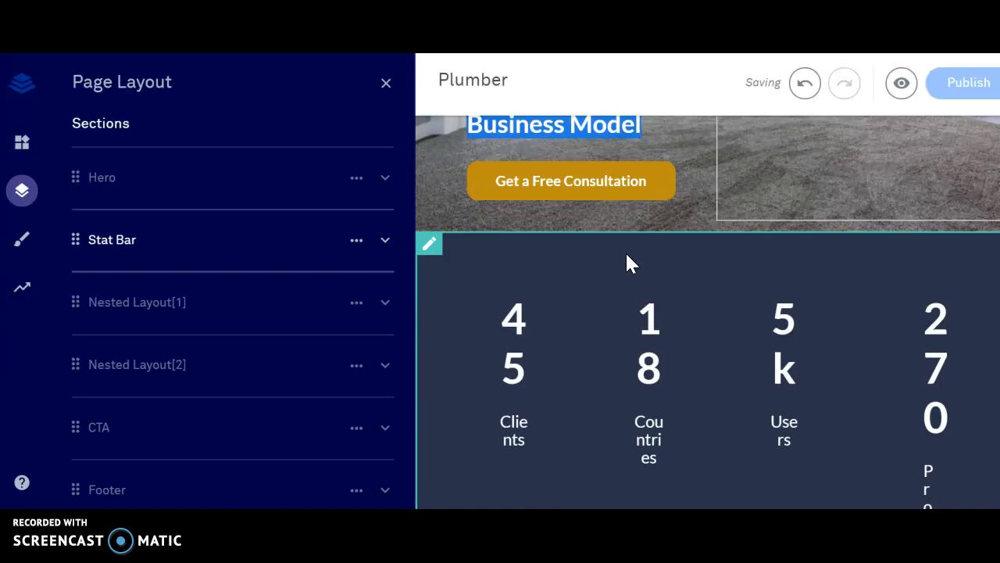
Delete the Stat Bar section and the "Our Services" section from the page.
click(432, 243)
click(475, 242)
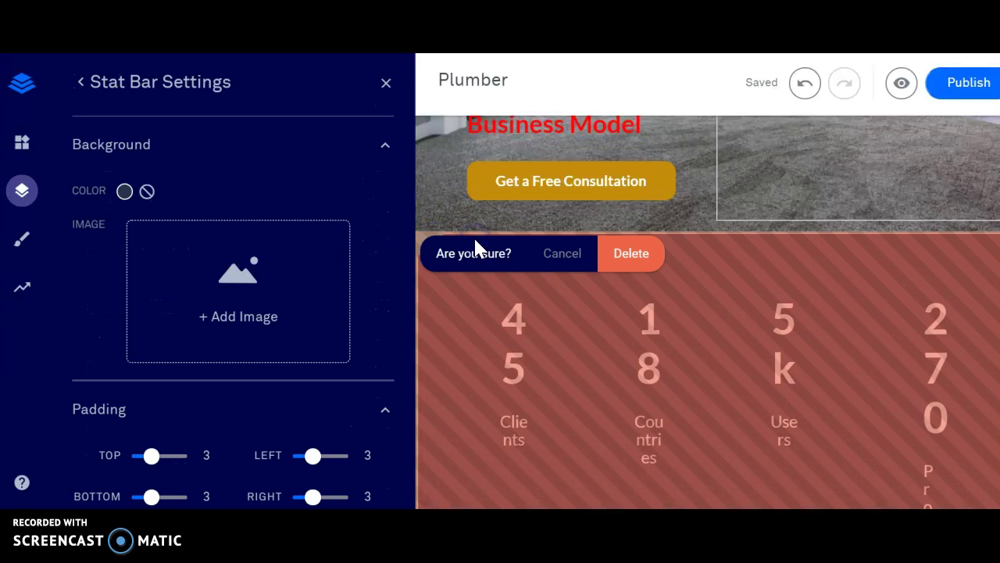
click(626, 255)
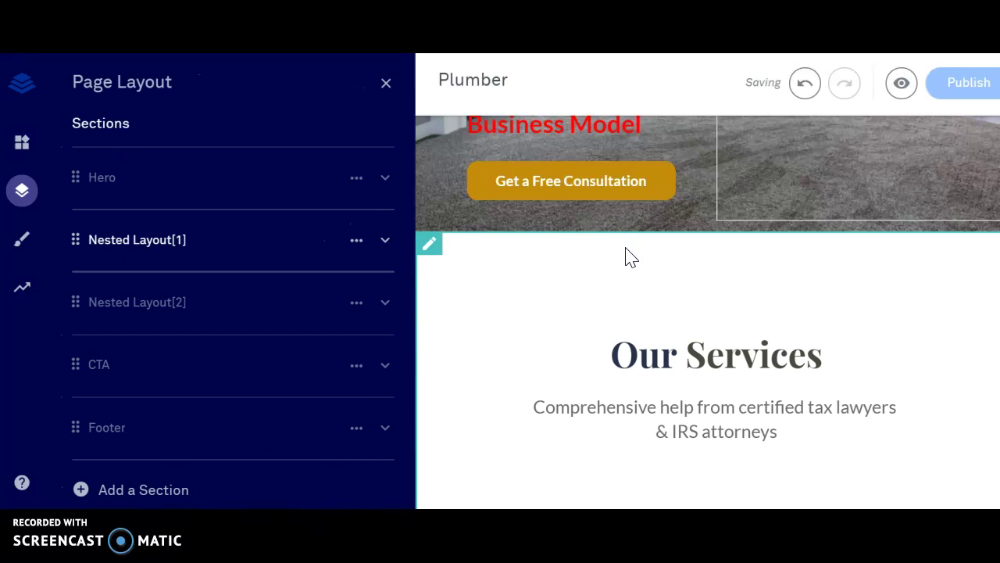
click(428, 248)
click(482, 244)
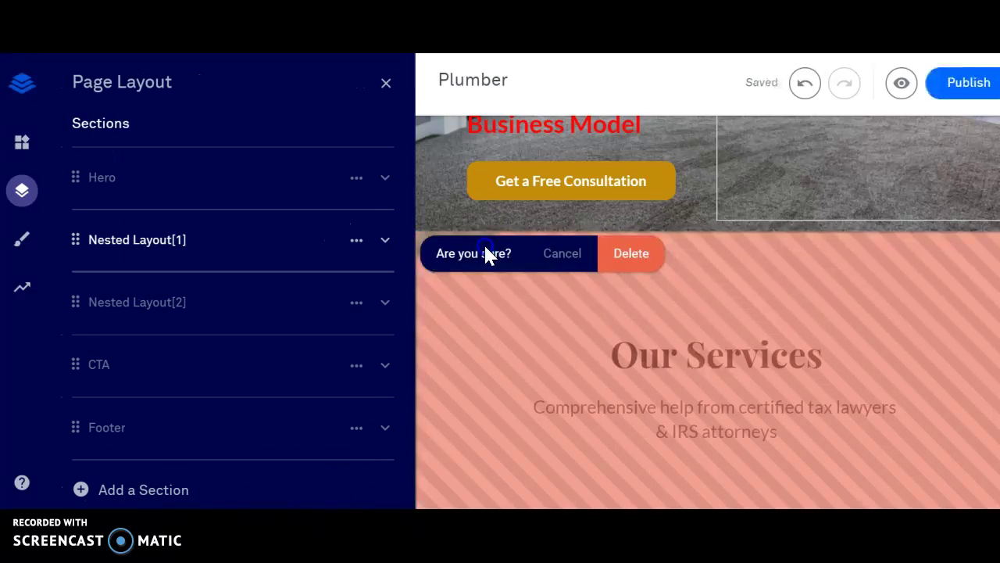
click(621, 253)
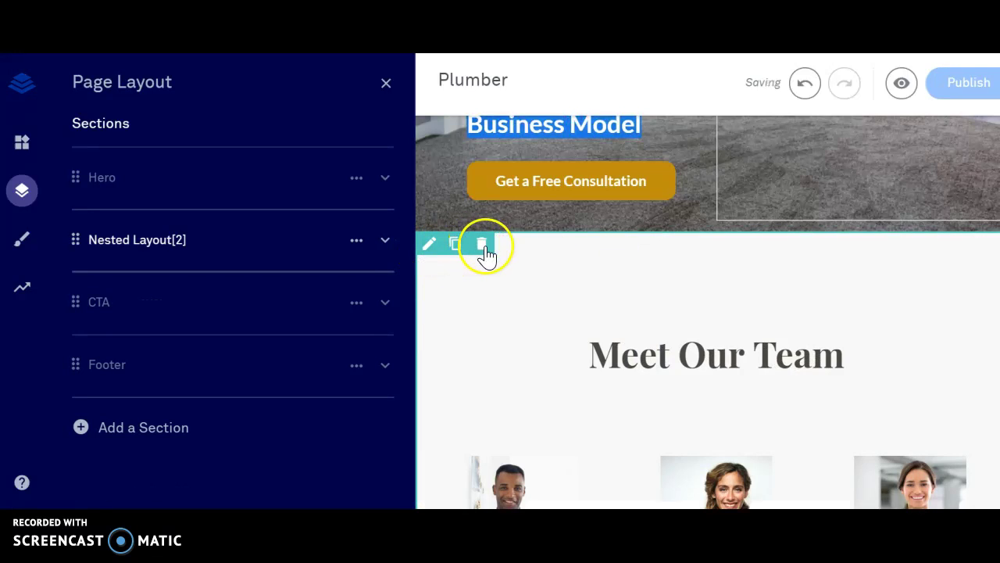
Delete the "Meet Our Team" section and the "Ready to get started?" CTA section from the page.
click(483, 247)
click(641, 253)
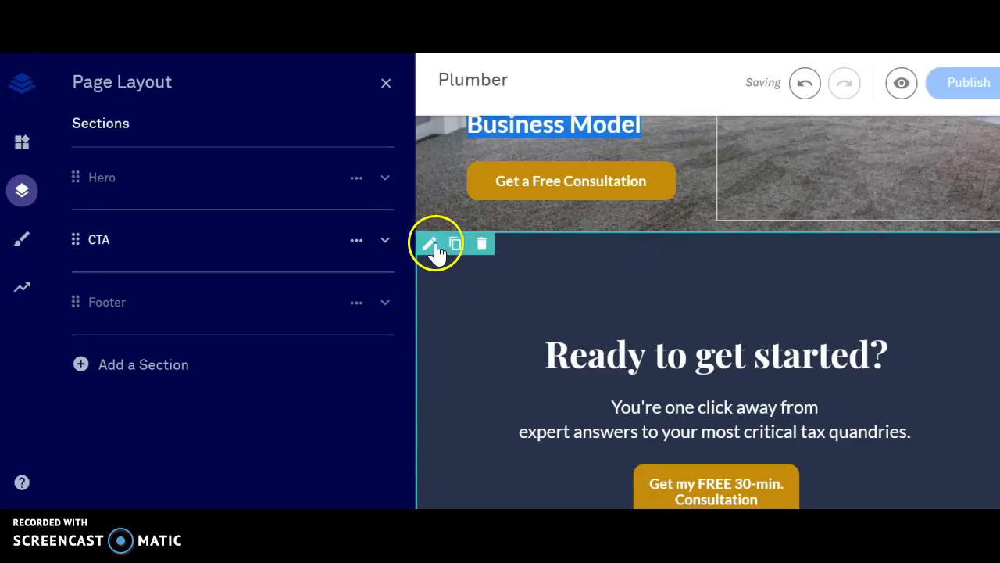
click(482, 247)
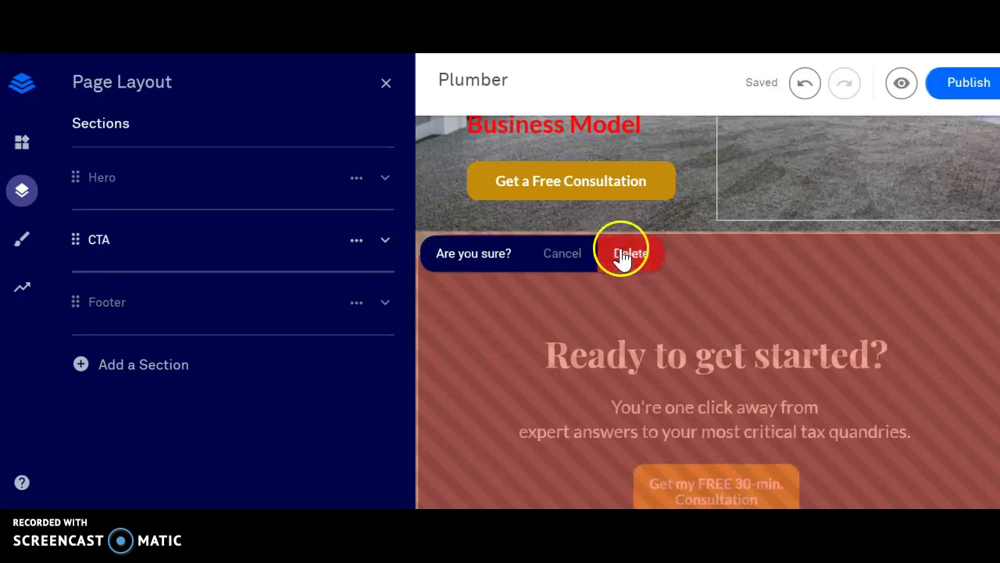
click(622, 252)
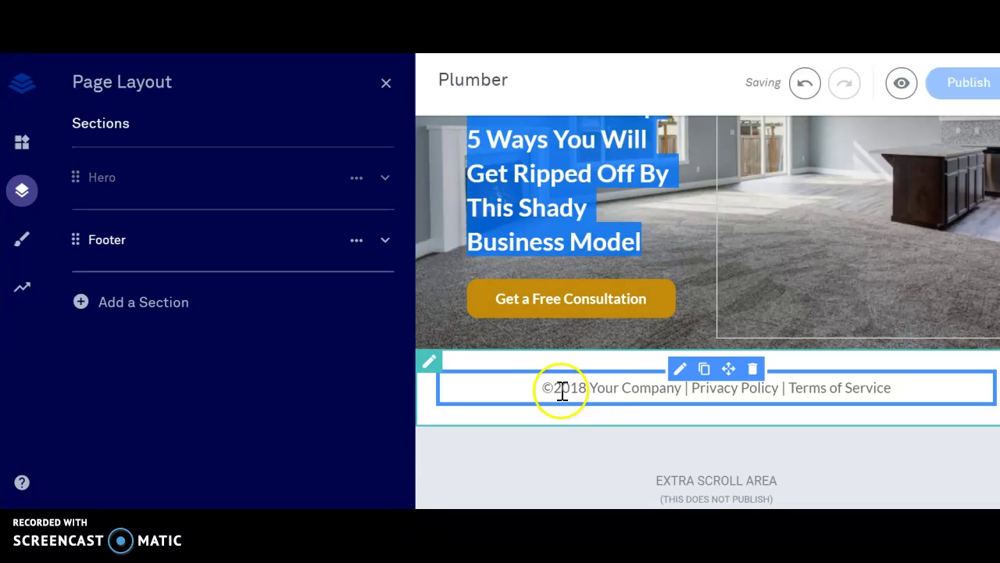
Replace the footer's copyright and policy text with the business contact's name and phone number on separate lines.
click(899, 383)
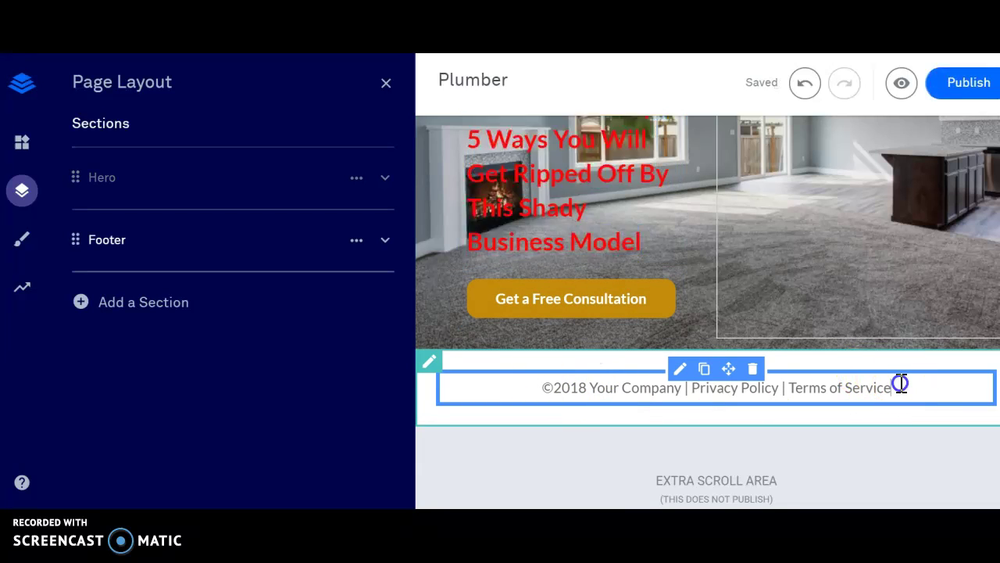
key(BackSpace)
key(BackSpace)
key(BackSpace)
key(BackSpace)
key(BackSpace)
key(BackSpace)
key(BackSpace)
key(BackSpace)
key(BackSpace)
key(BackSpace)
key(BackSpace)
key(BackSpace)
key(BackSpace)
key(BackSpace)
key(BackSpace)
key(BackSpace)
key(BackSpace)
key(BackSpace)
key(BackSpace)
key(BackSpace)
key(BackSpace)
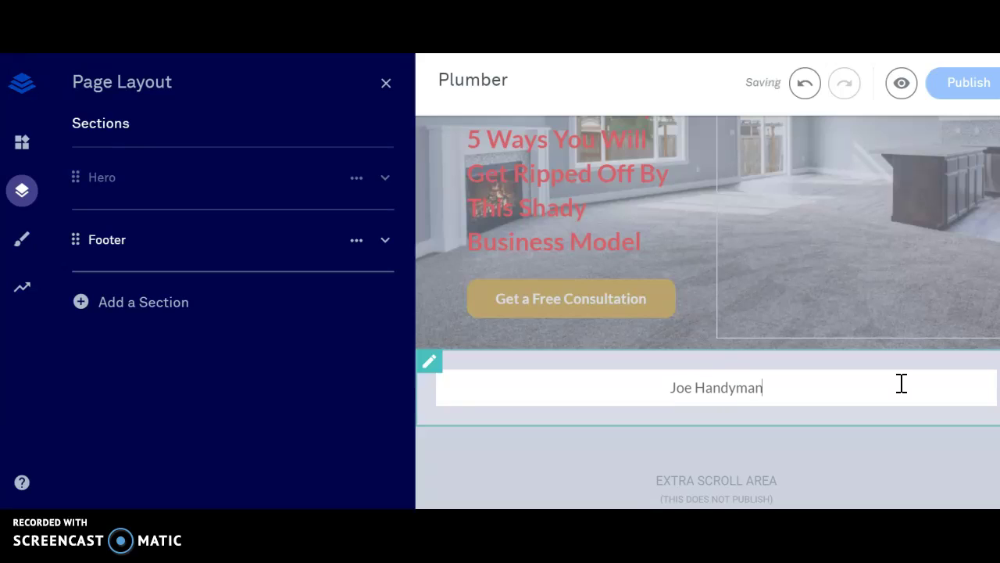
key(Return)
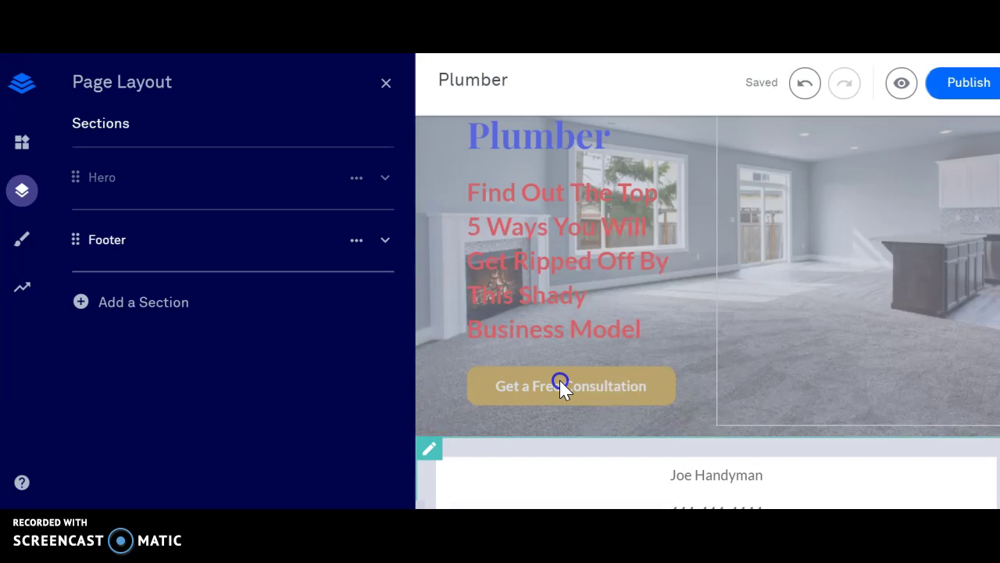
Clear the label text of the hero's "Get a Free Consultation" button.
click(560, 379)
click(650, 395)
key(BackSpace)
key(BackSpace)
key(BackSpace)
key(BackSpace)
key(BackSpace)
key(BackSpace)
key(BackSpace)
key(BackSpace)
key(BackSpace)
key(BackSpace)
key(BackSpace)
key(BackSpace)
key(BackSpace)
key(BackSpace)
key(BackSpace)
key(BackSpace)
key(BackSpace)
key(BackSpace)
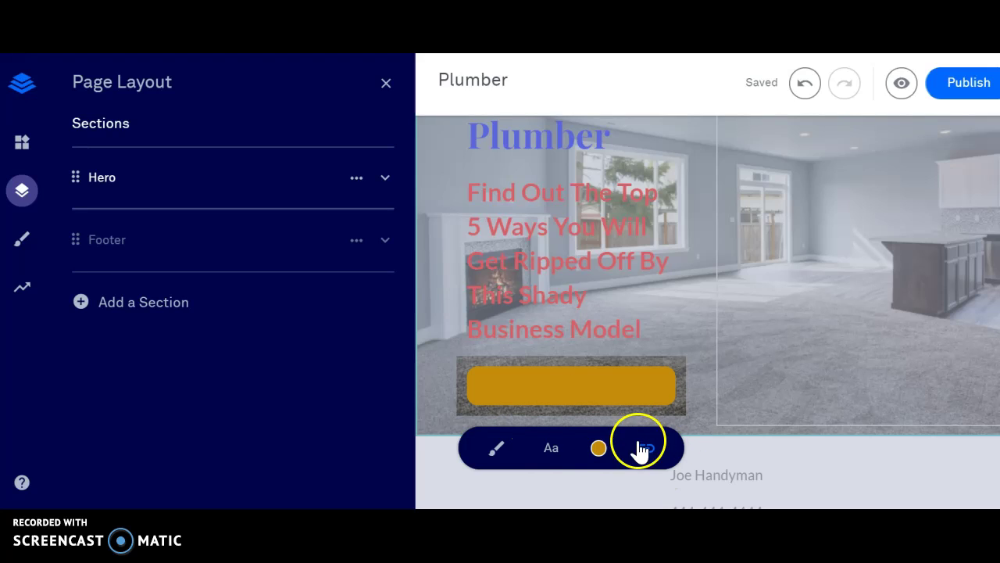
Delete the orange button below the hero subheading.
click(651, 341)
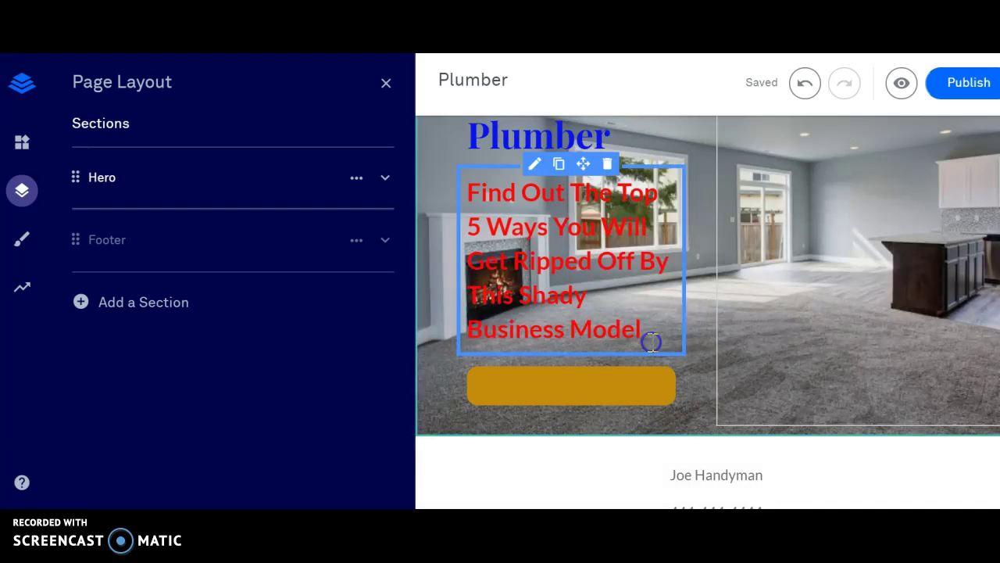
click(637, 395)
click(608, 356)
click(533, 336)
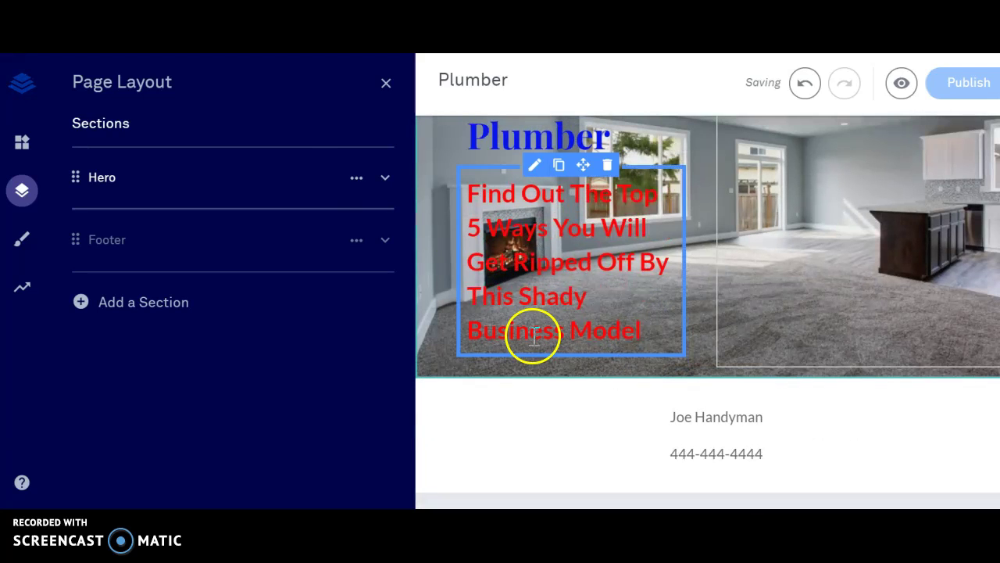
Add a Form widget in the footer section, directly above the contact name and phone number.
click(22, 144)
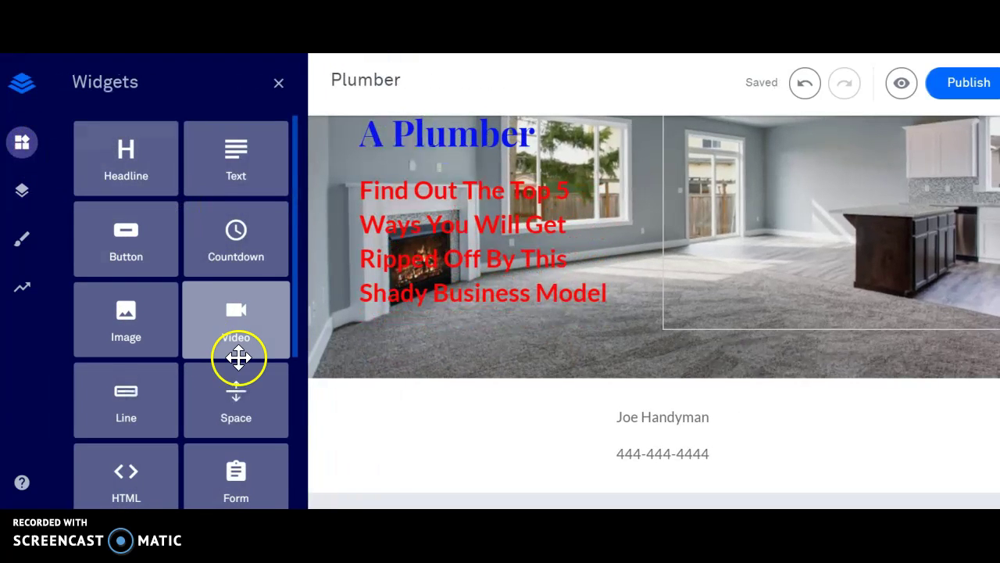
scroll(238, 357, down, 3)
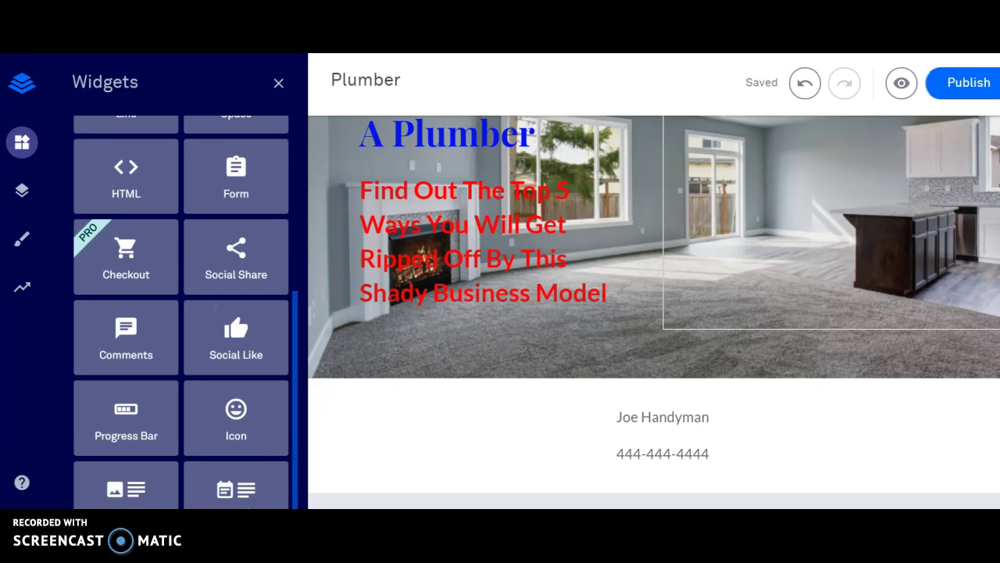
scroll(236, 195, up, 4)
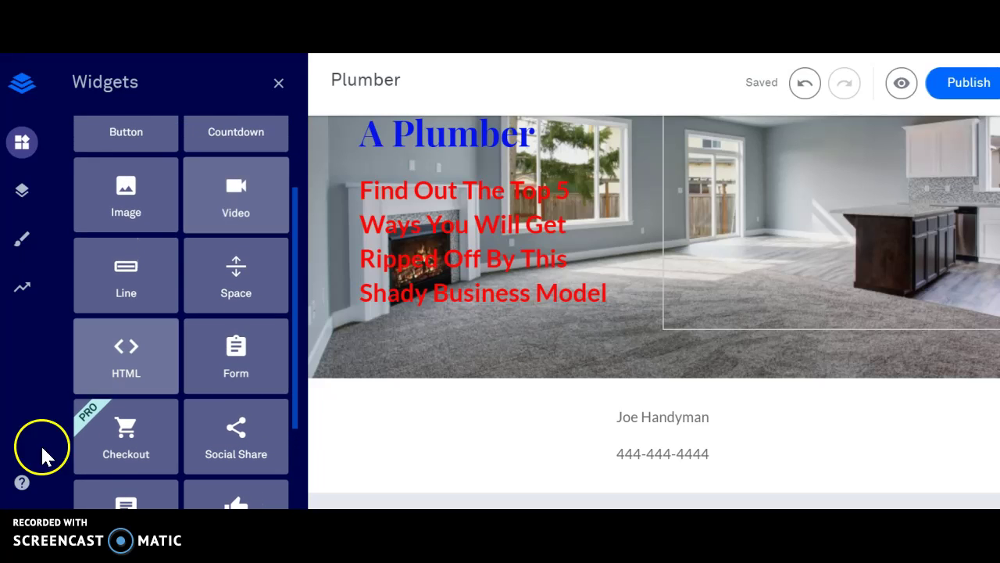
drag(226, 368, 679, 411)
scroll(625, 422, down, 2)
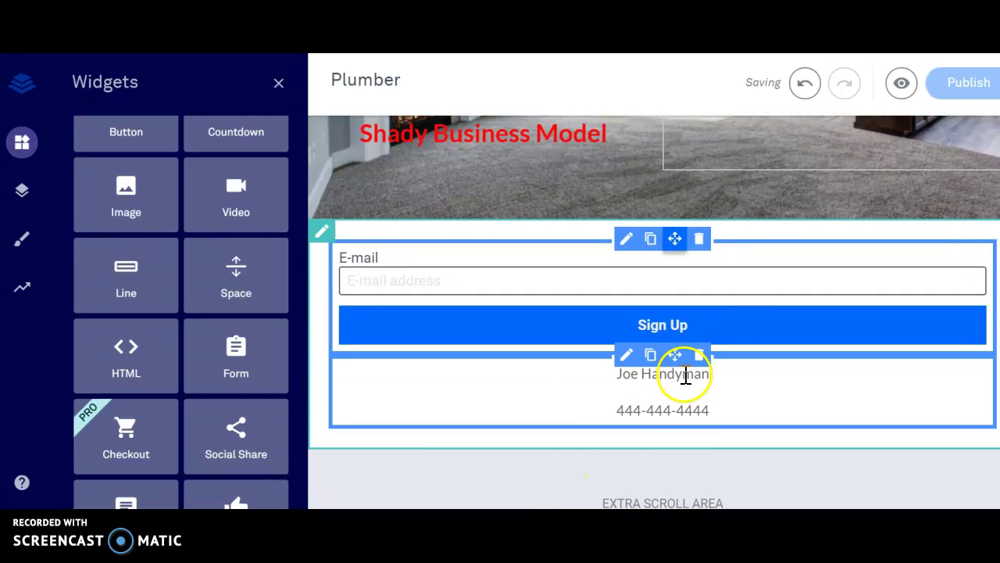
Change the form's "Sign Up" button text to "Grab This Detailed Report Immediately".
click(708, 327)
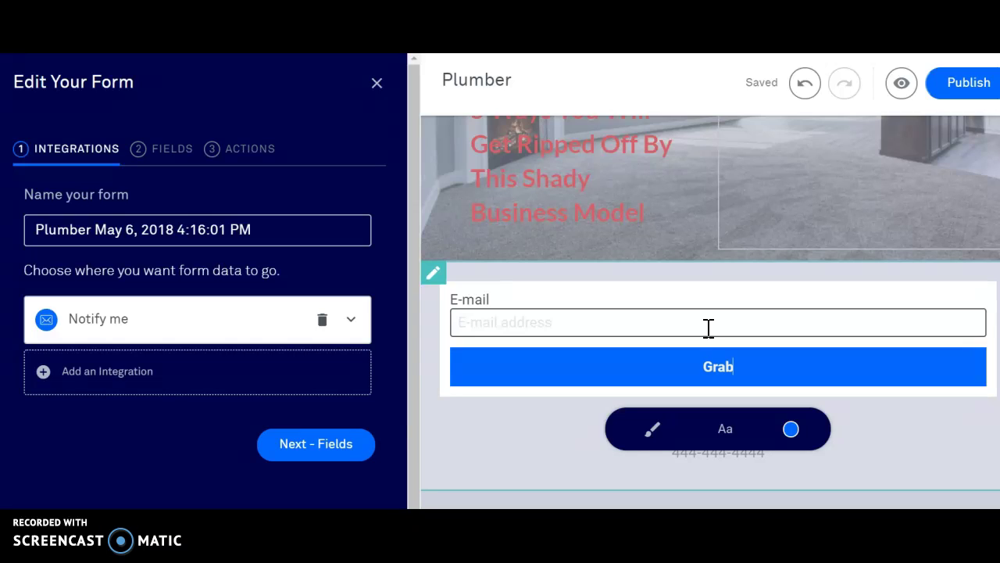
text(D)
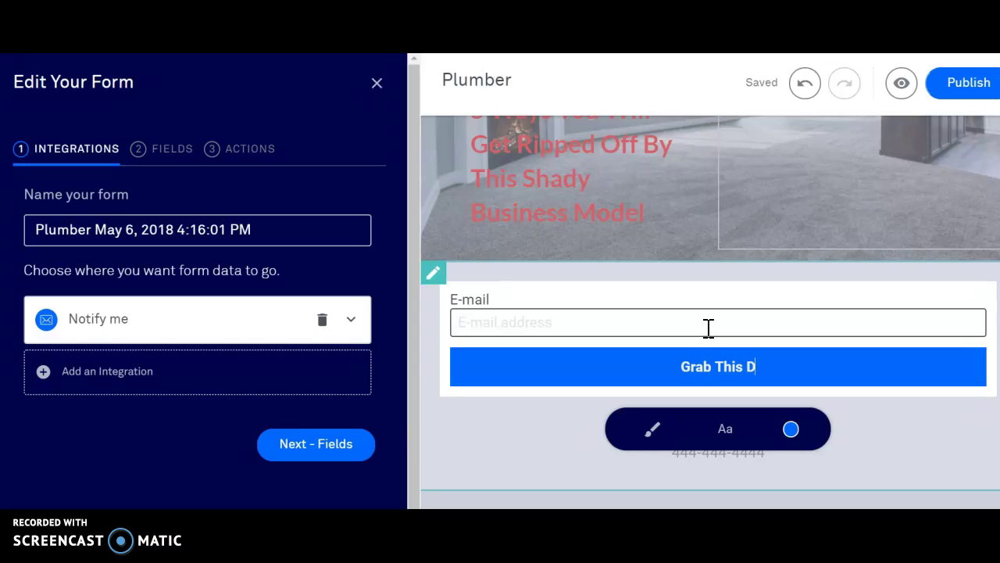
text(etaile)
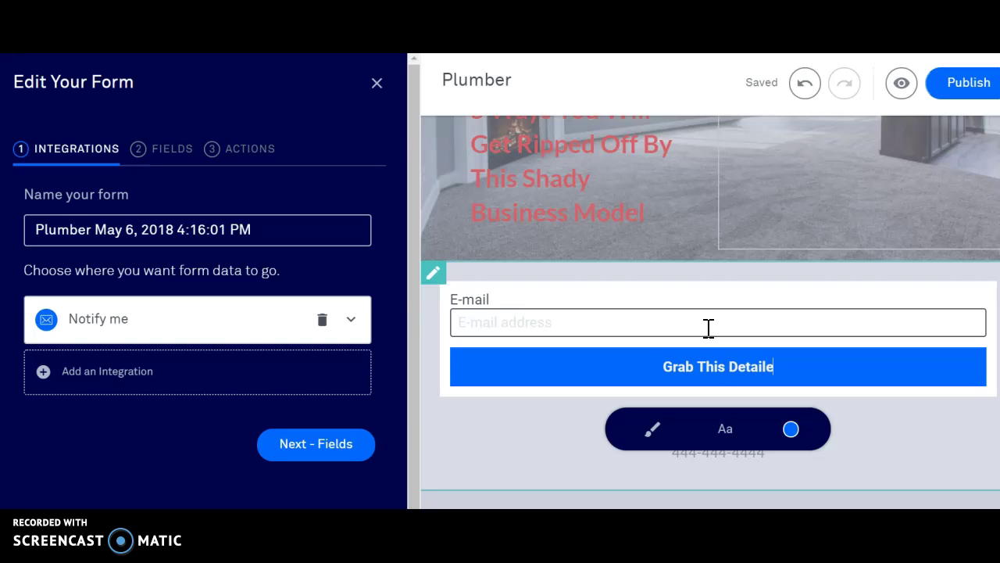
text(d Repo)
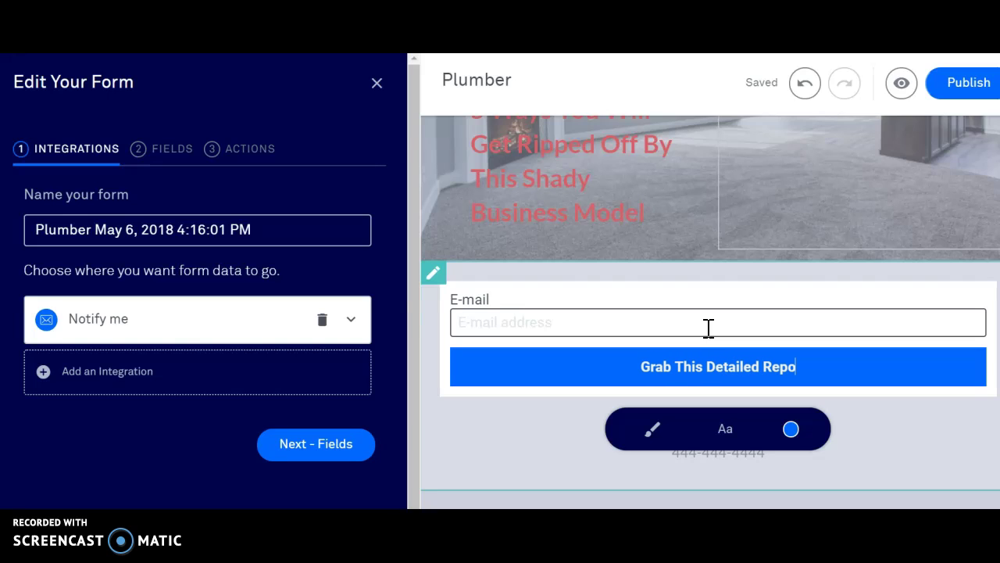
text(rt Imm)
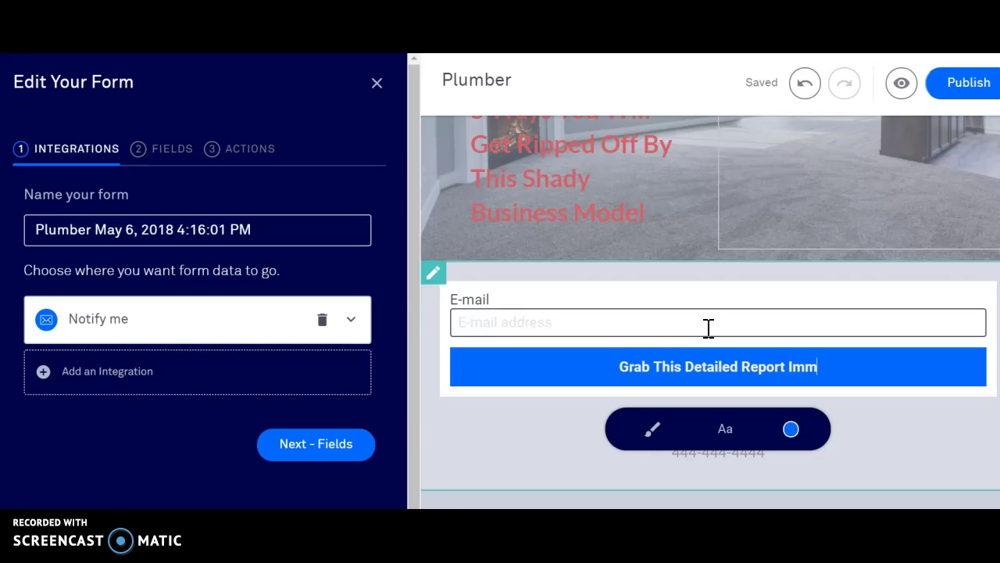
text(ediately)
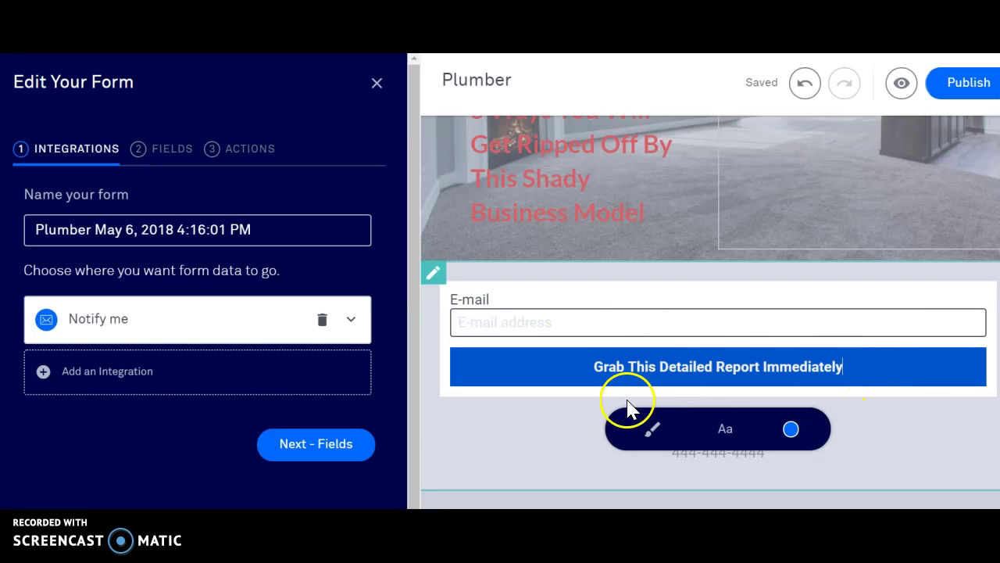
scroll(696, 353, up, 3)
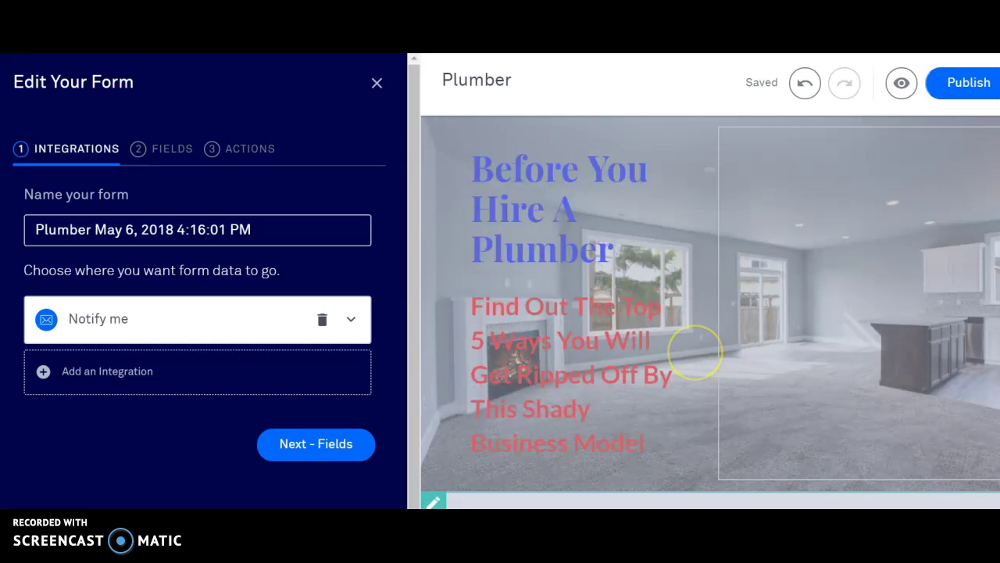
scroll(710, 312, down, 3)
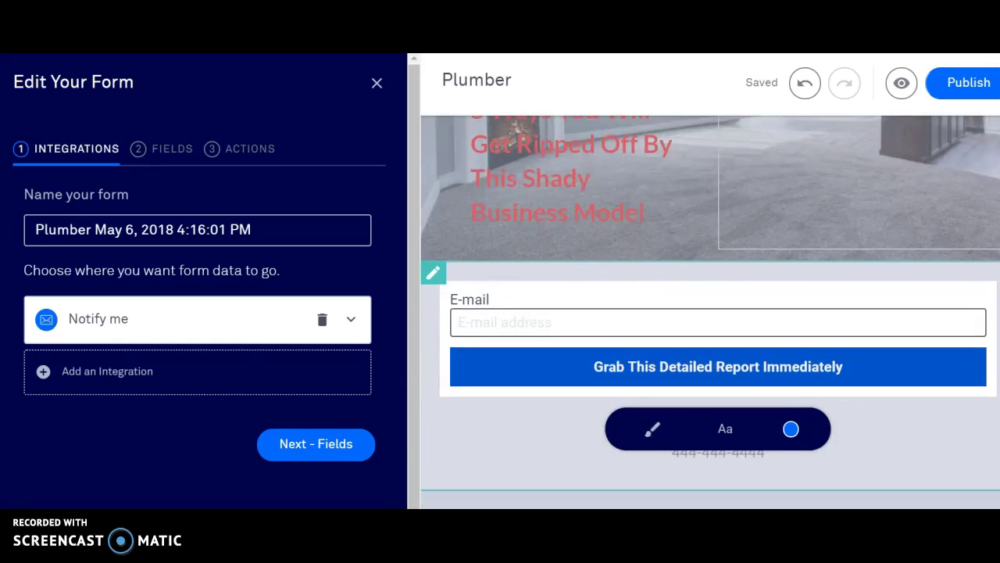
scroll(710, 312, up, 1)
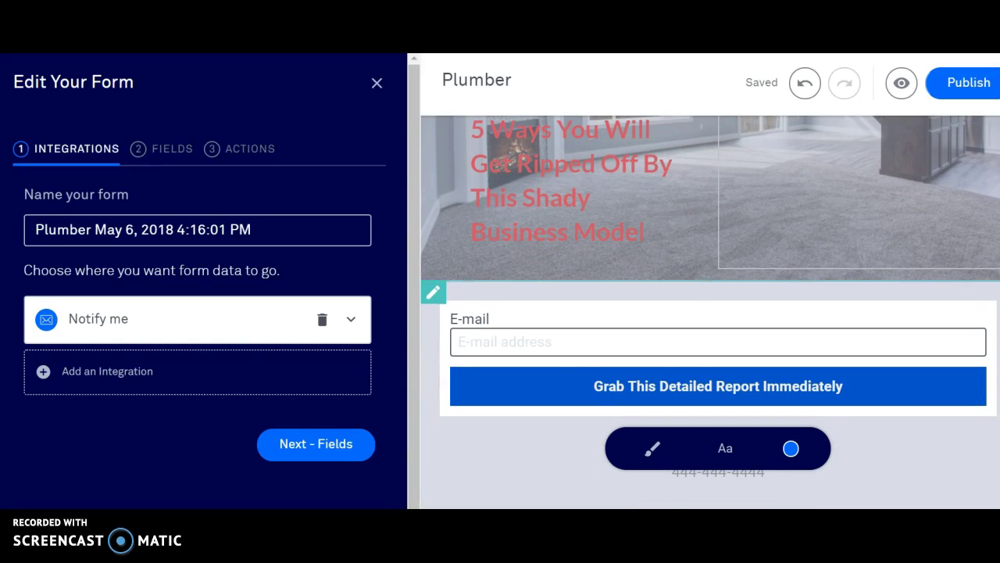
click(905, 432)
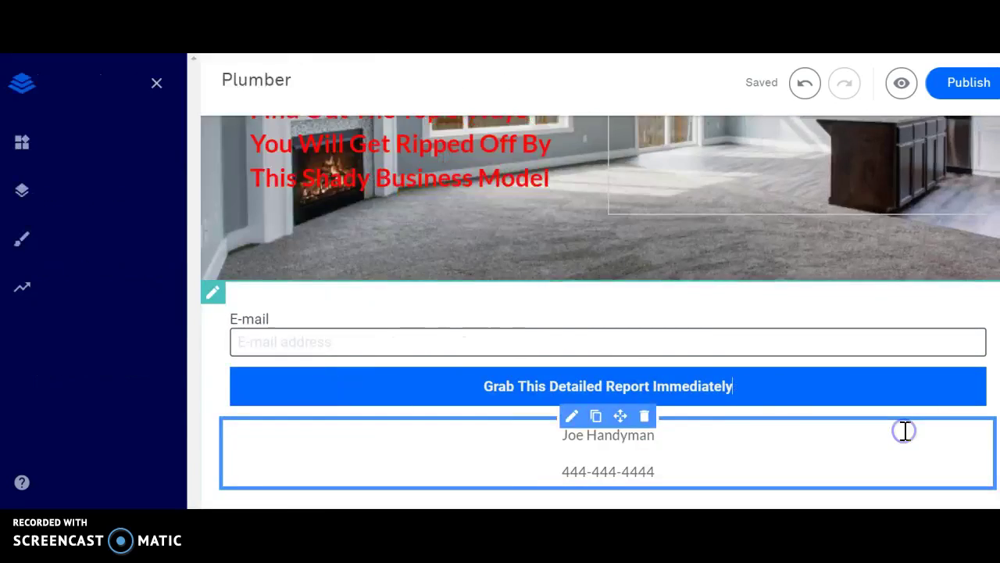
Reopen the form's settings and review the notification e-mail recipient and the integrations available for form data.
click(599, 380)
click(699, 388)
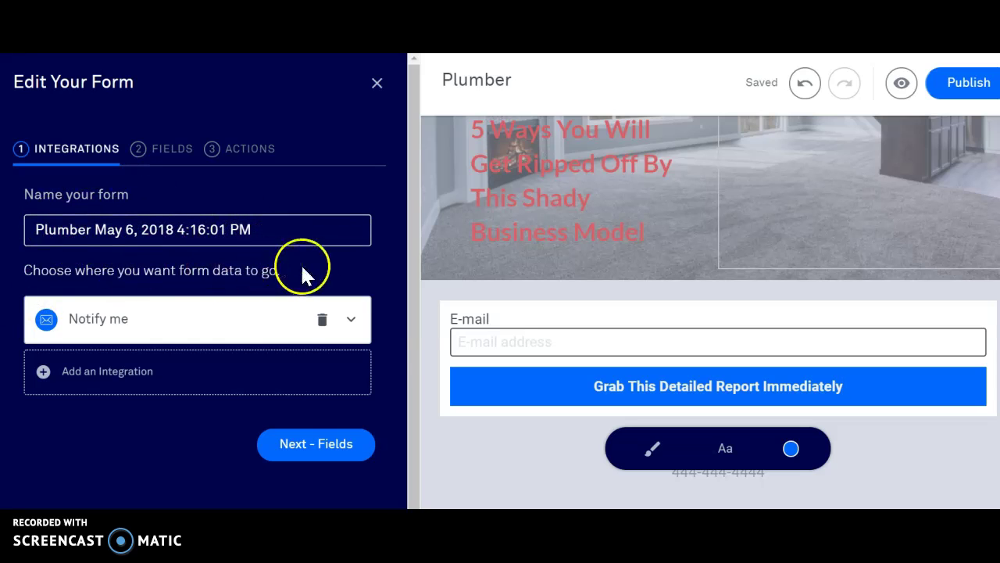
click(352, 320)
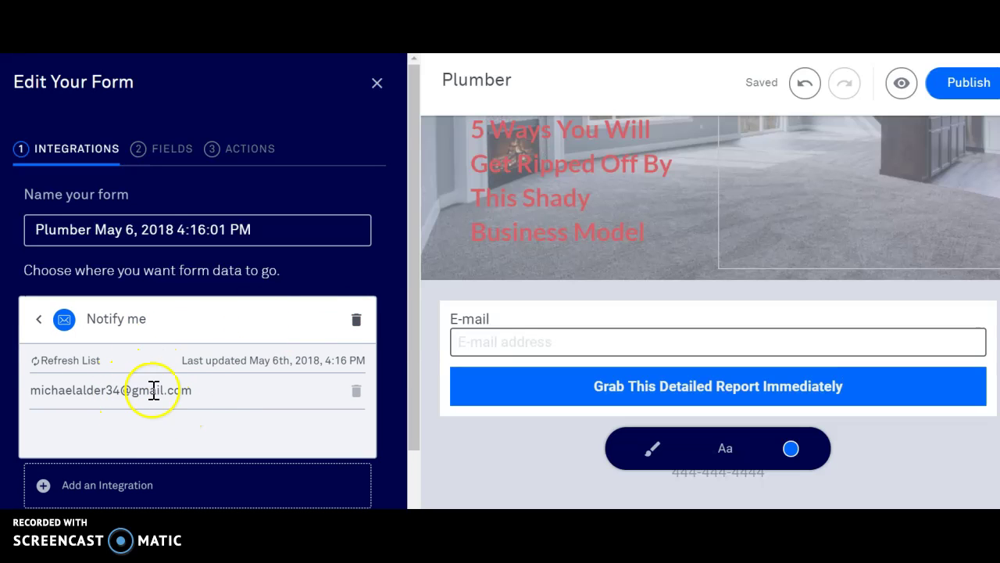
scroll(217, 383, down, 2)
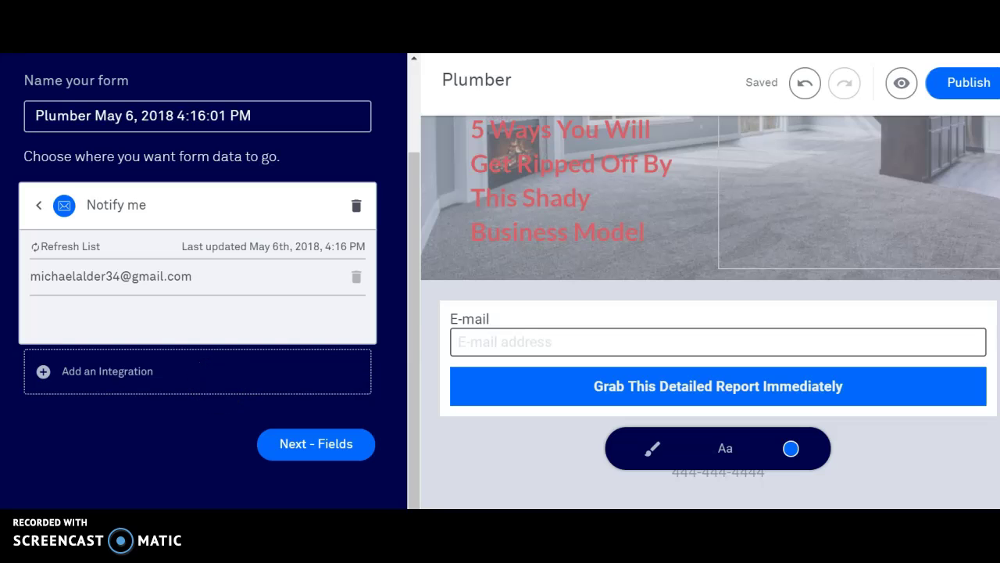
click(142, 376)
click(135, 465)
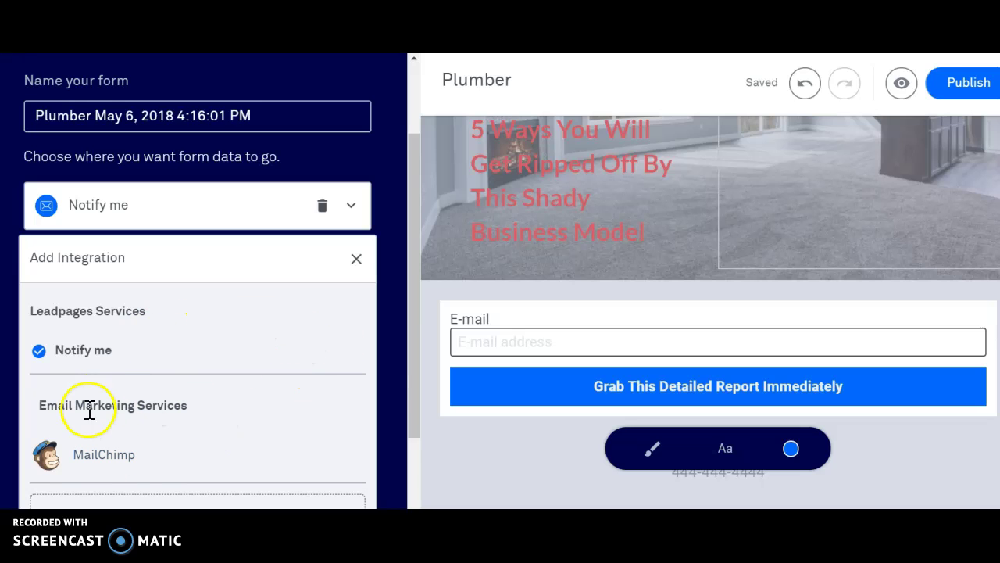
click(356, 258)
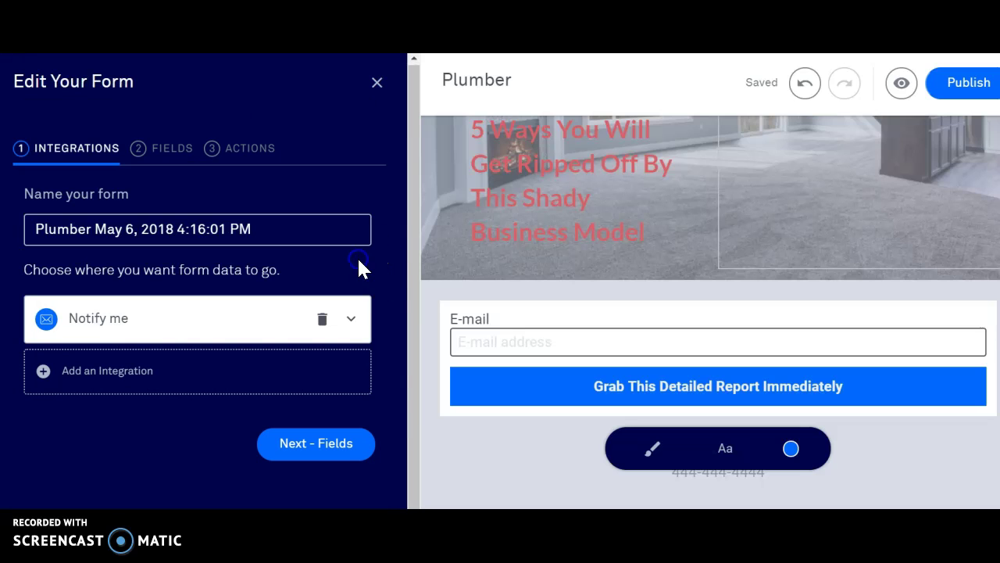
click(351, 320)
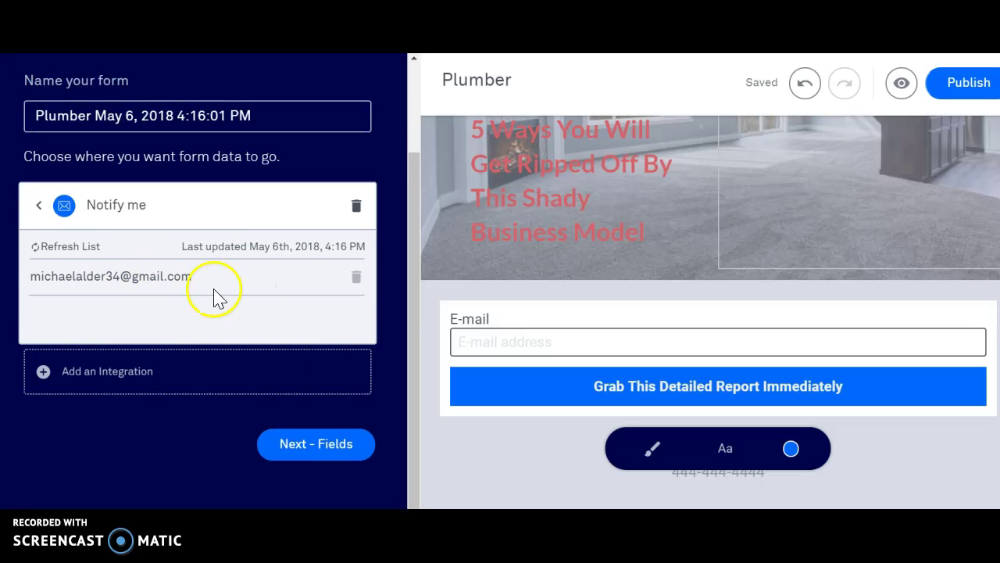
Review the form's fields and the field types that can be added to it.
click(317, 442)
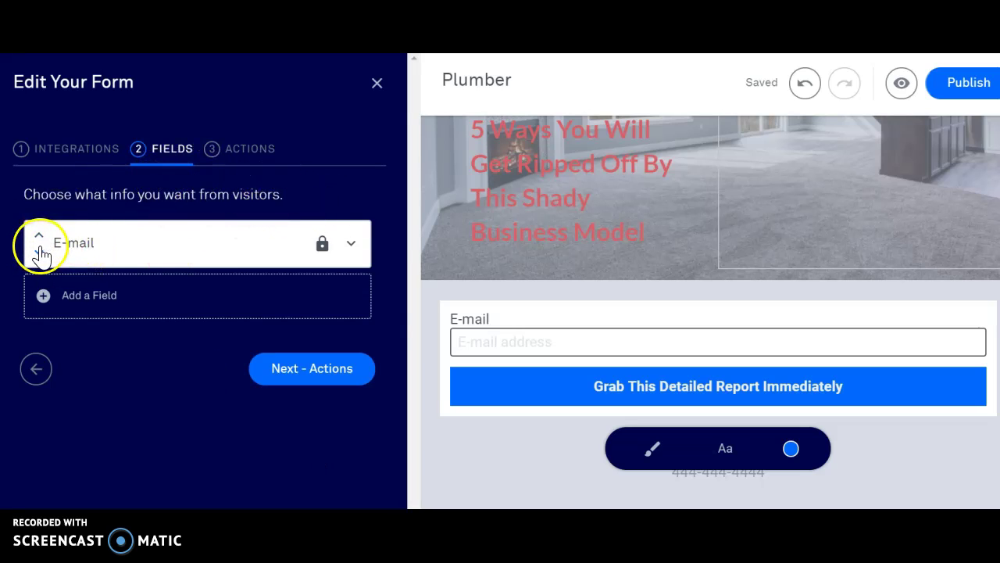
click(64, 296)
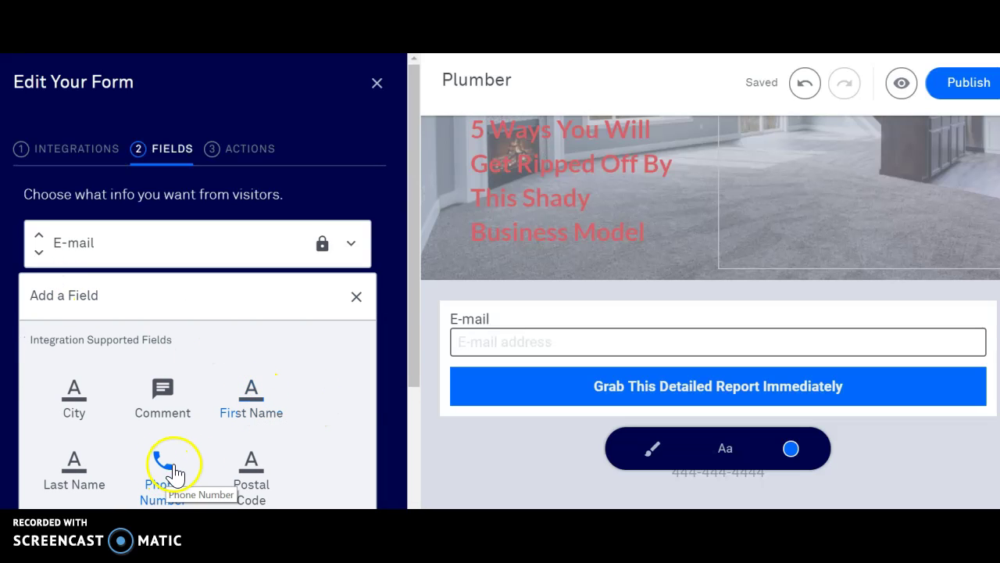
click(357, 299)
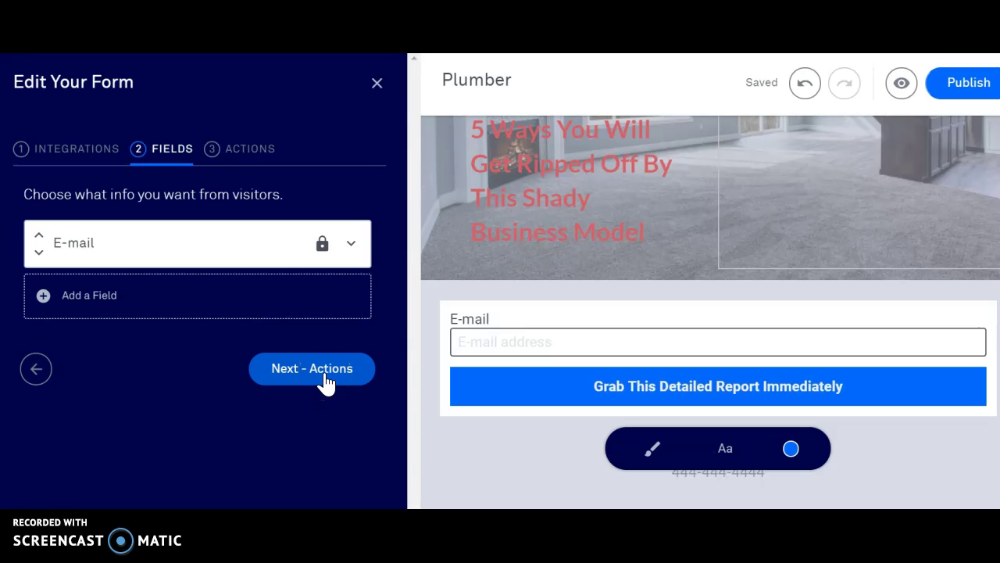
Choose Leadpage as the destination for visitors who submit the form, and close the form settings.
click(327, 382)
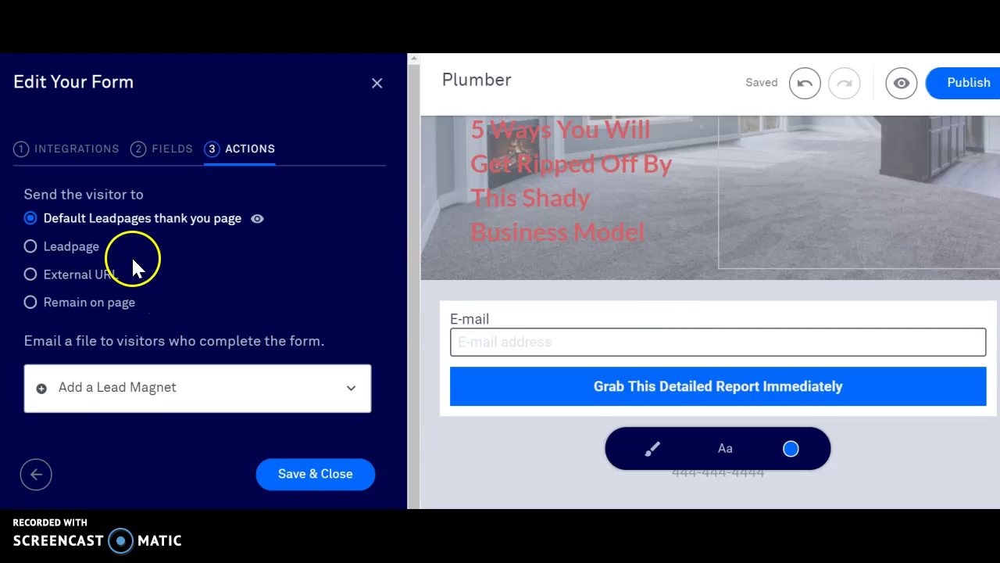
click(31, 247)
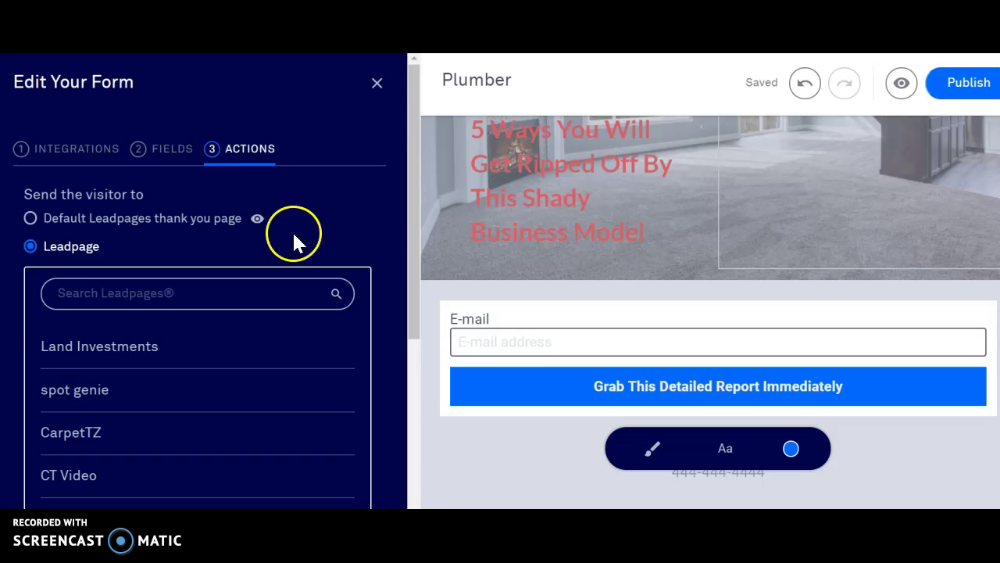
click(376, 82)
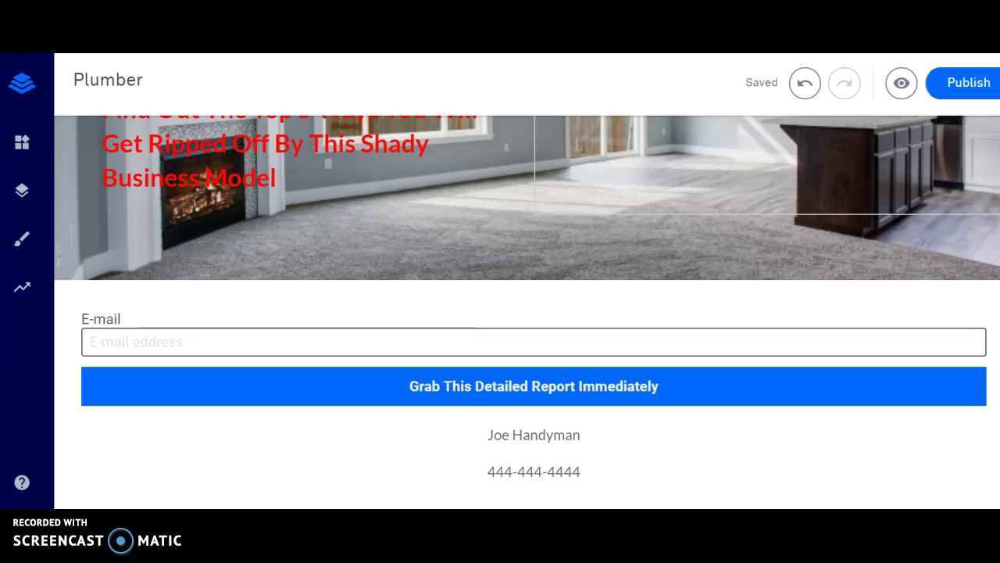
Publish the Plumber landing page and dismiss the publishing confirmation.
scroll(944, 304, up, 1)
scroll(527, 302, up, 3)
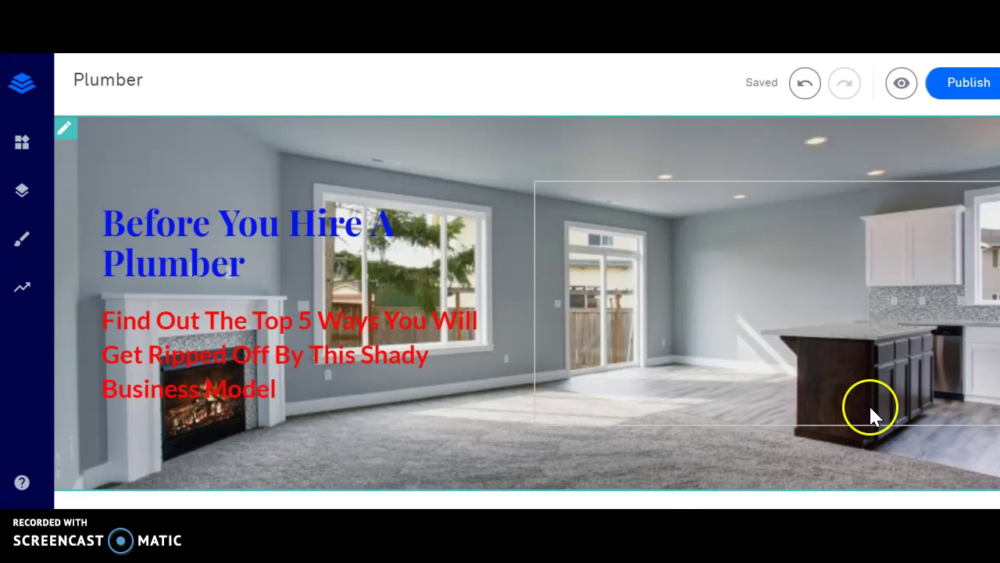
click(943, 87)
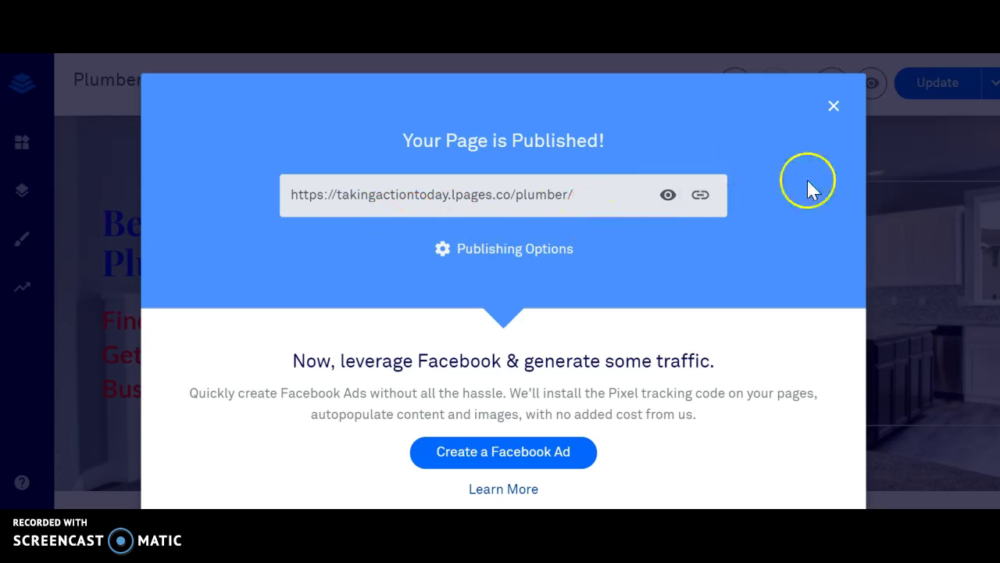
click(834, 107)
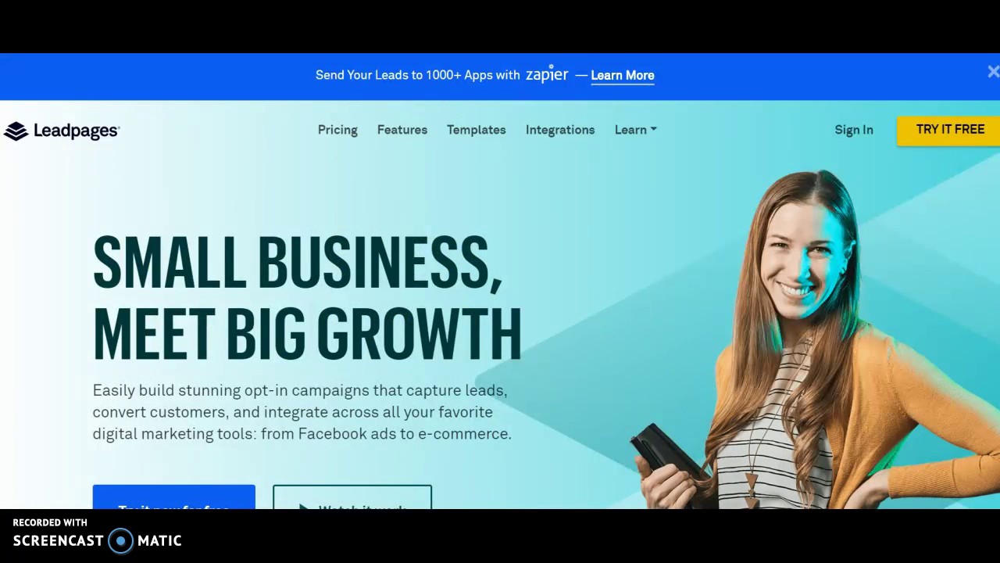
View the 14-day free trial offer from the Leadpages homepage and try starting the trial, returning to the offer page.
scroll(500, 282, down, 3)
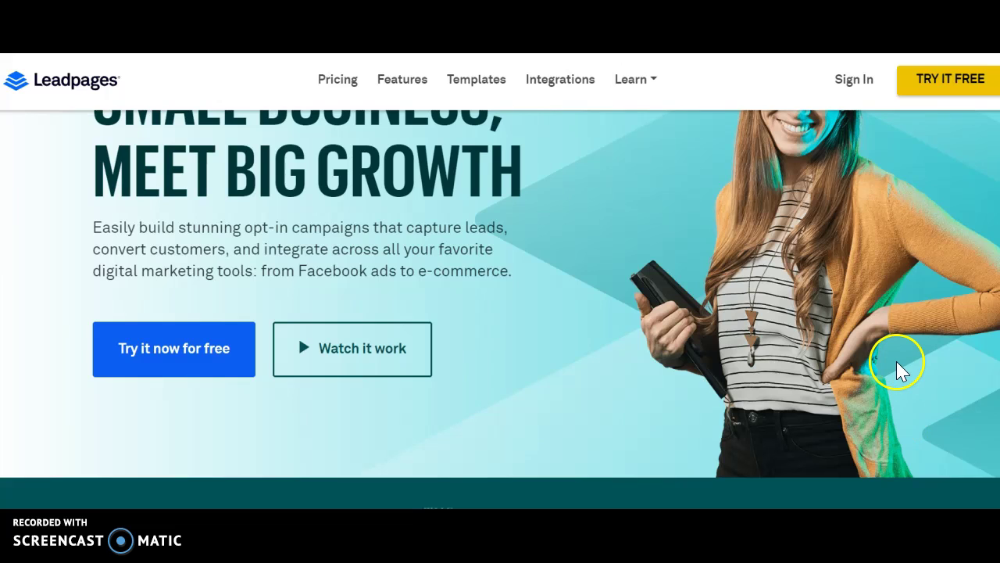
click(193, 370)
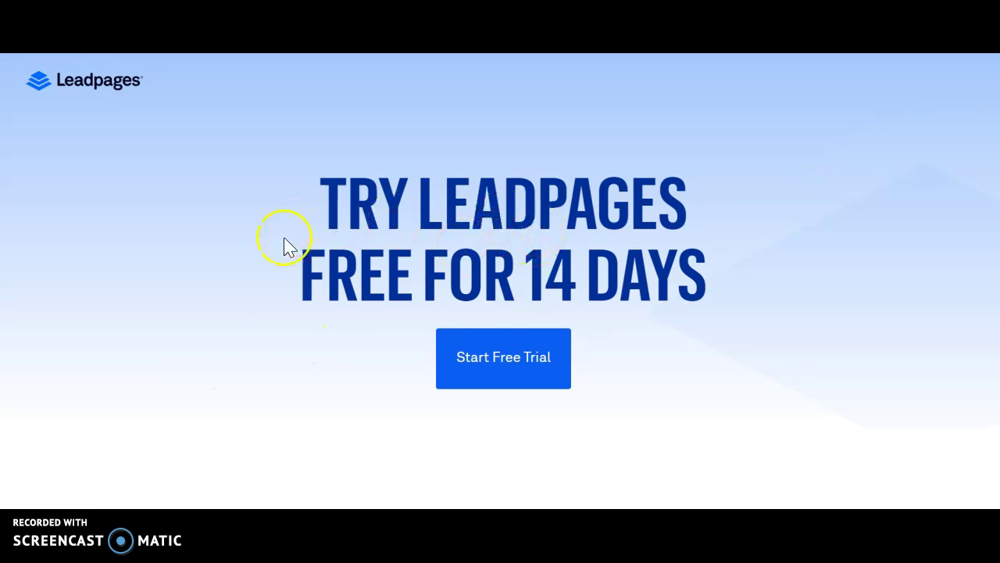
click(504, 363)
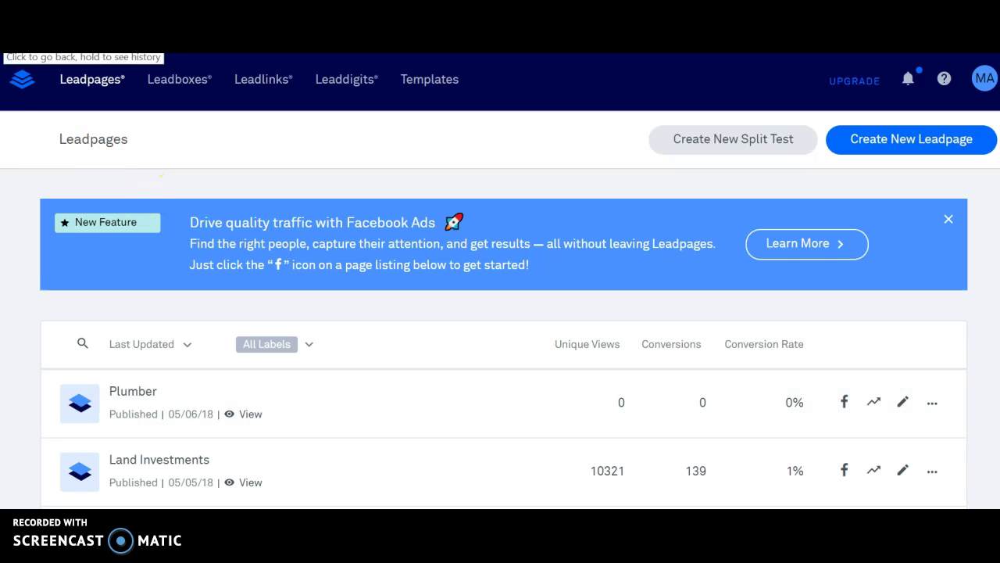
key(alt+Left)
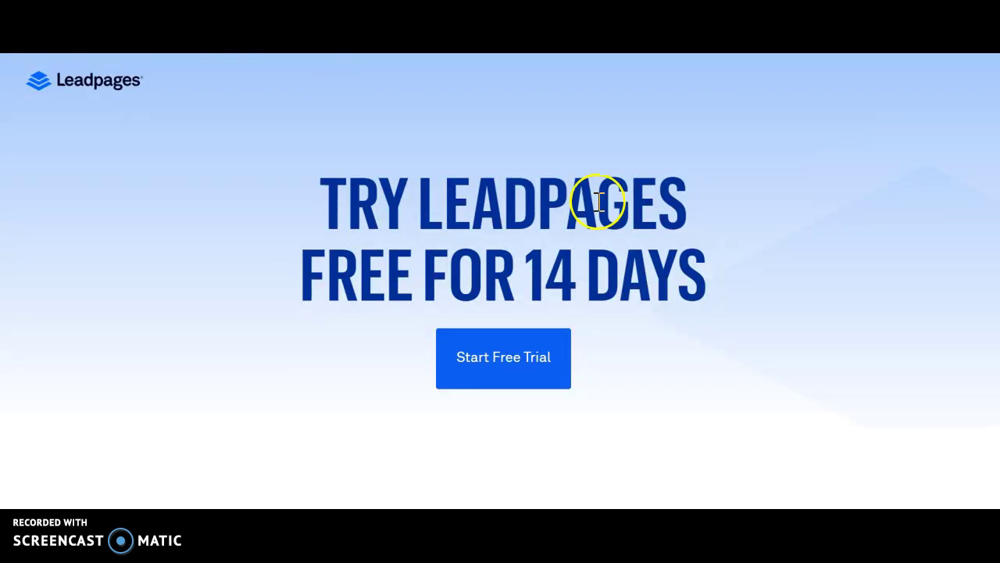